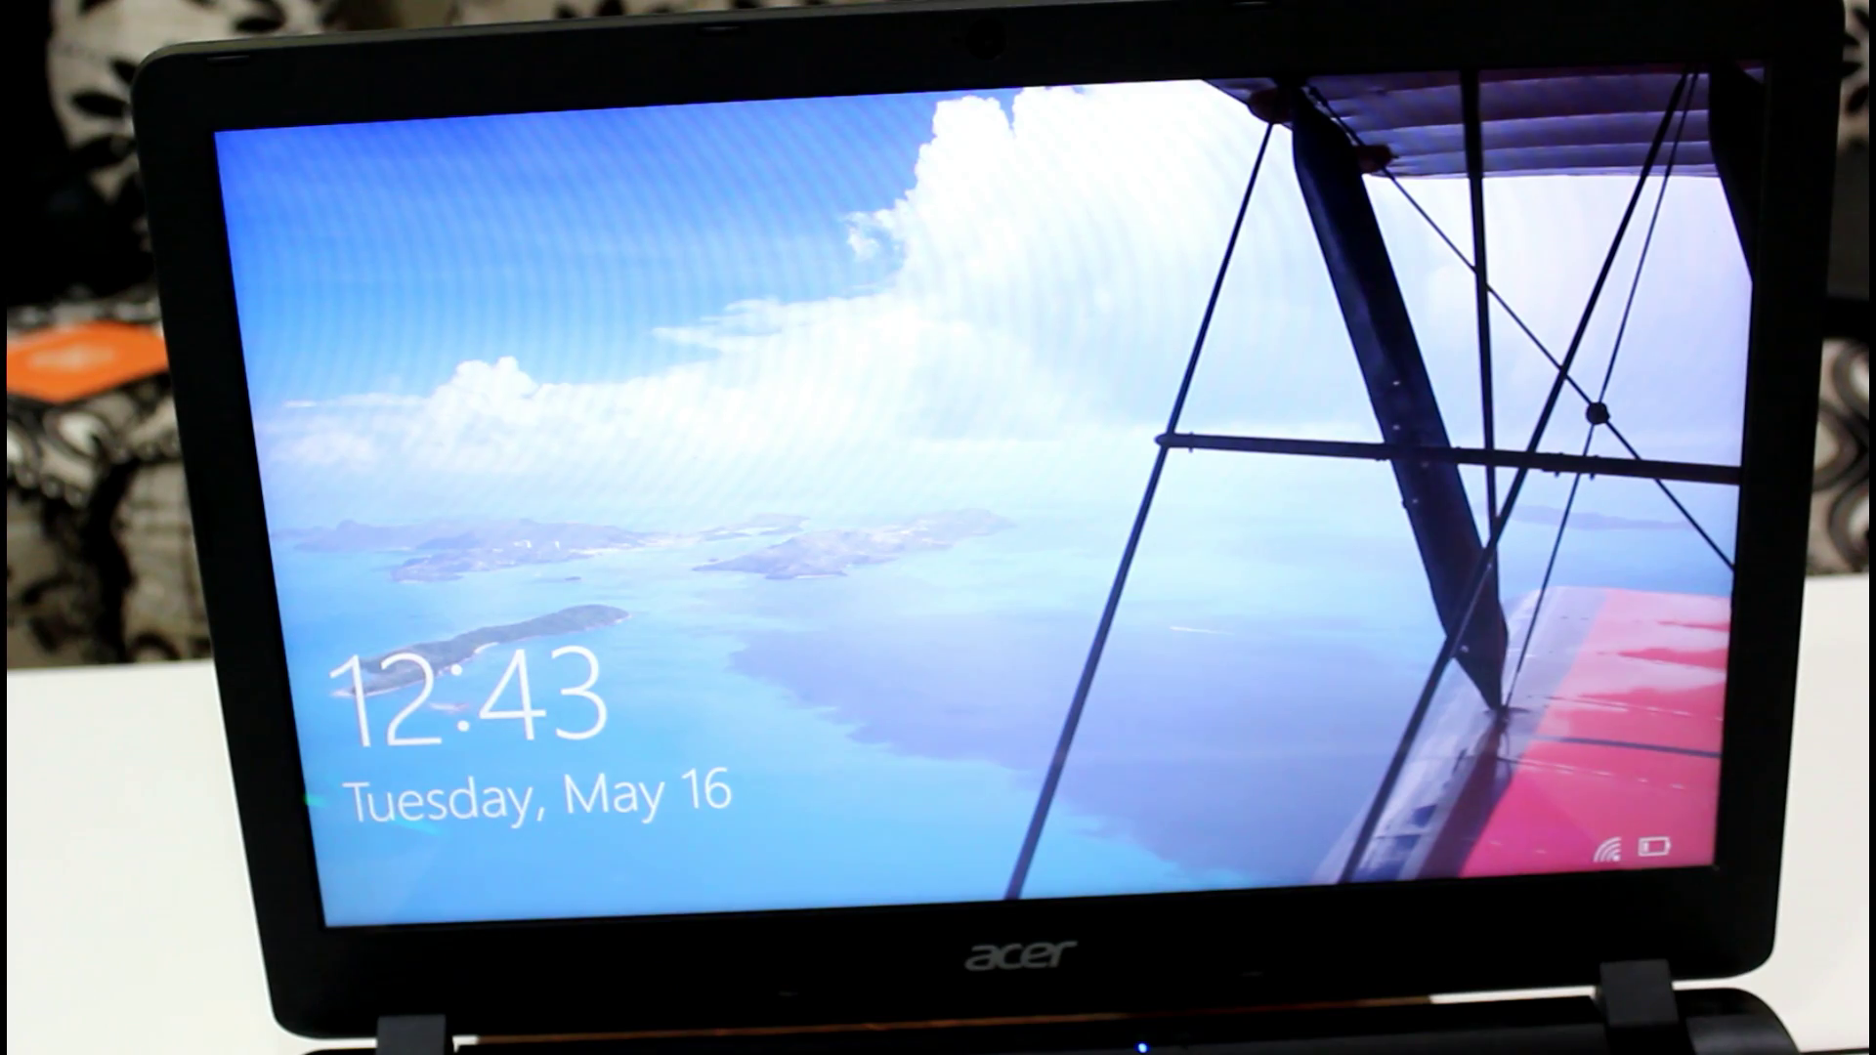
# Restart Windows from the lock-screen power menu and press F2 to enter the InsydeH2O BIOS.
pyautogui.click(1469, 631)
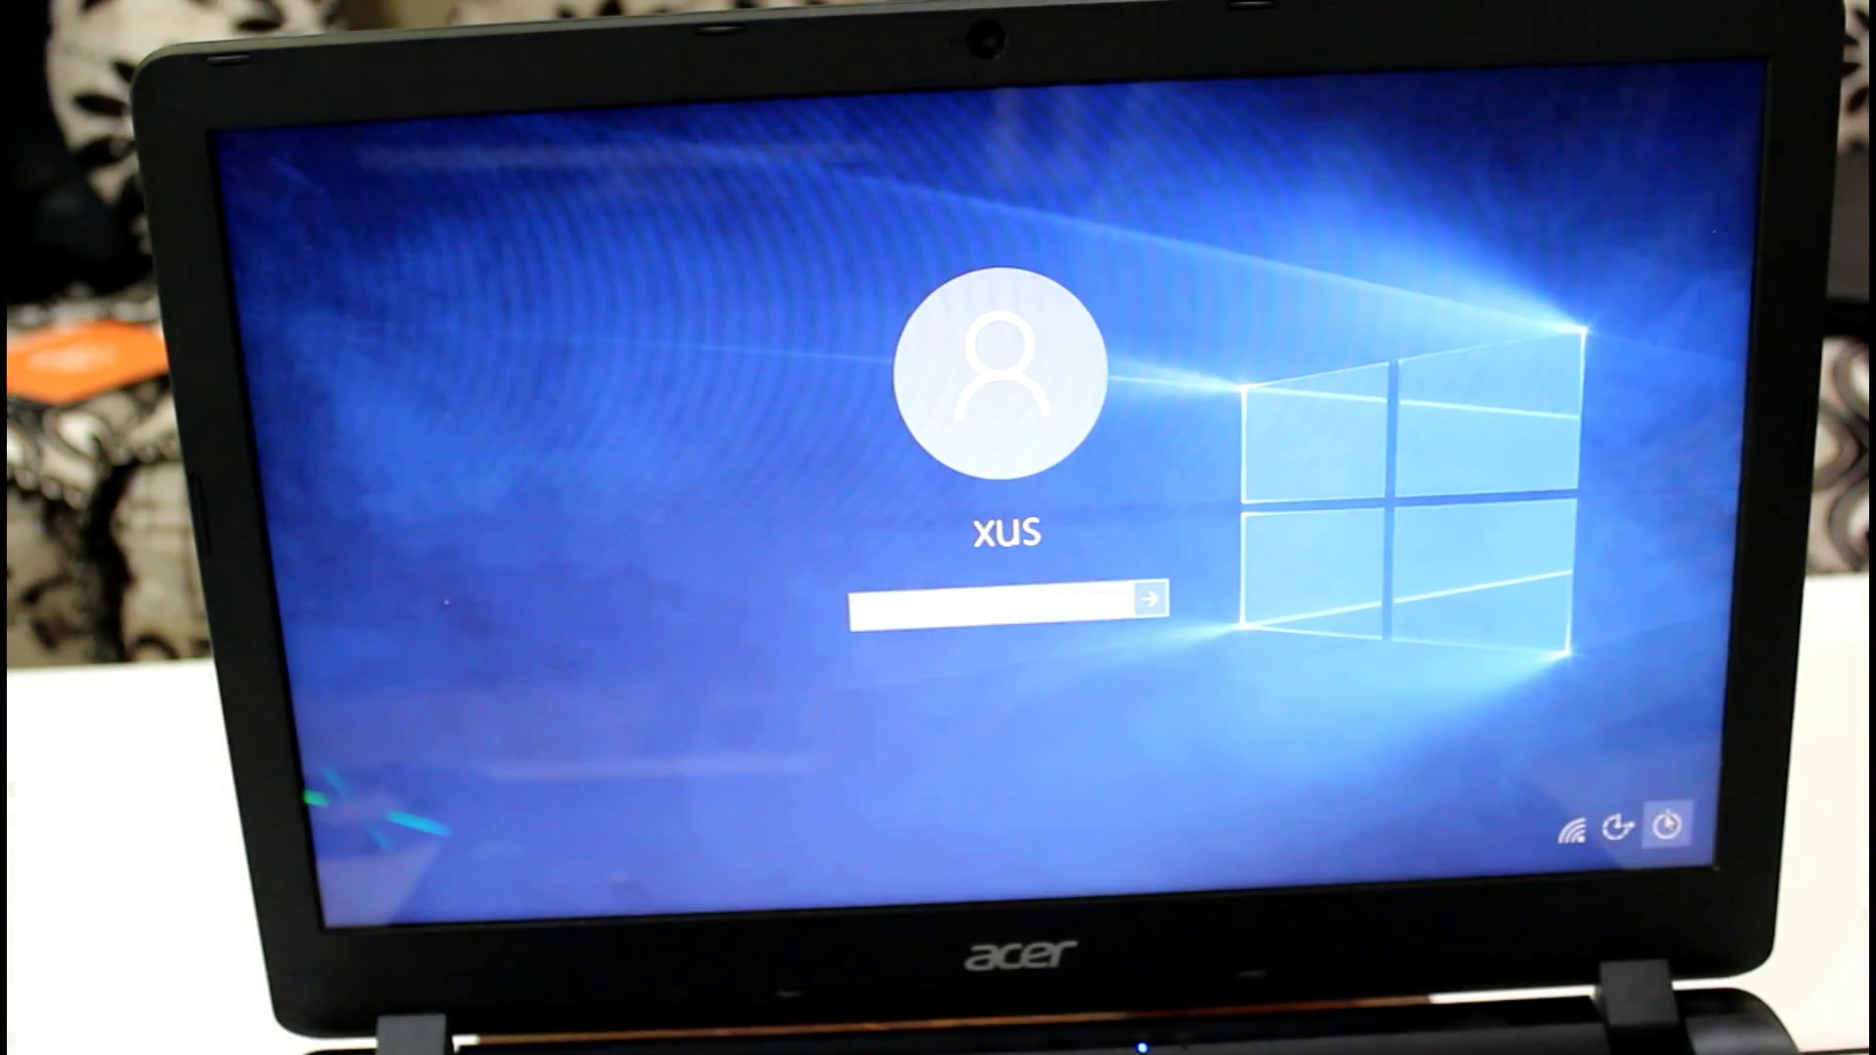
pyautogui.click(1666, 825)
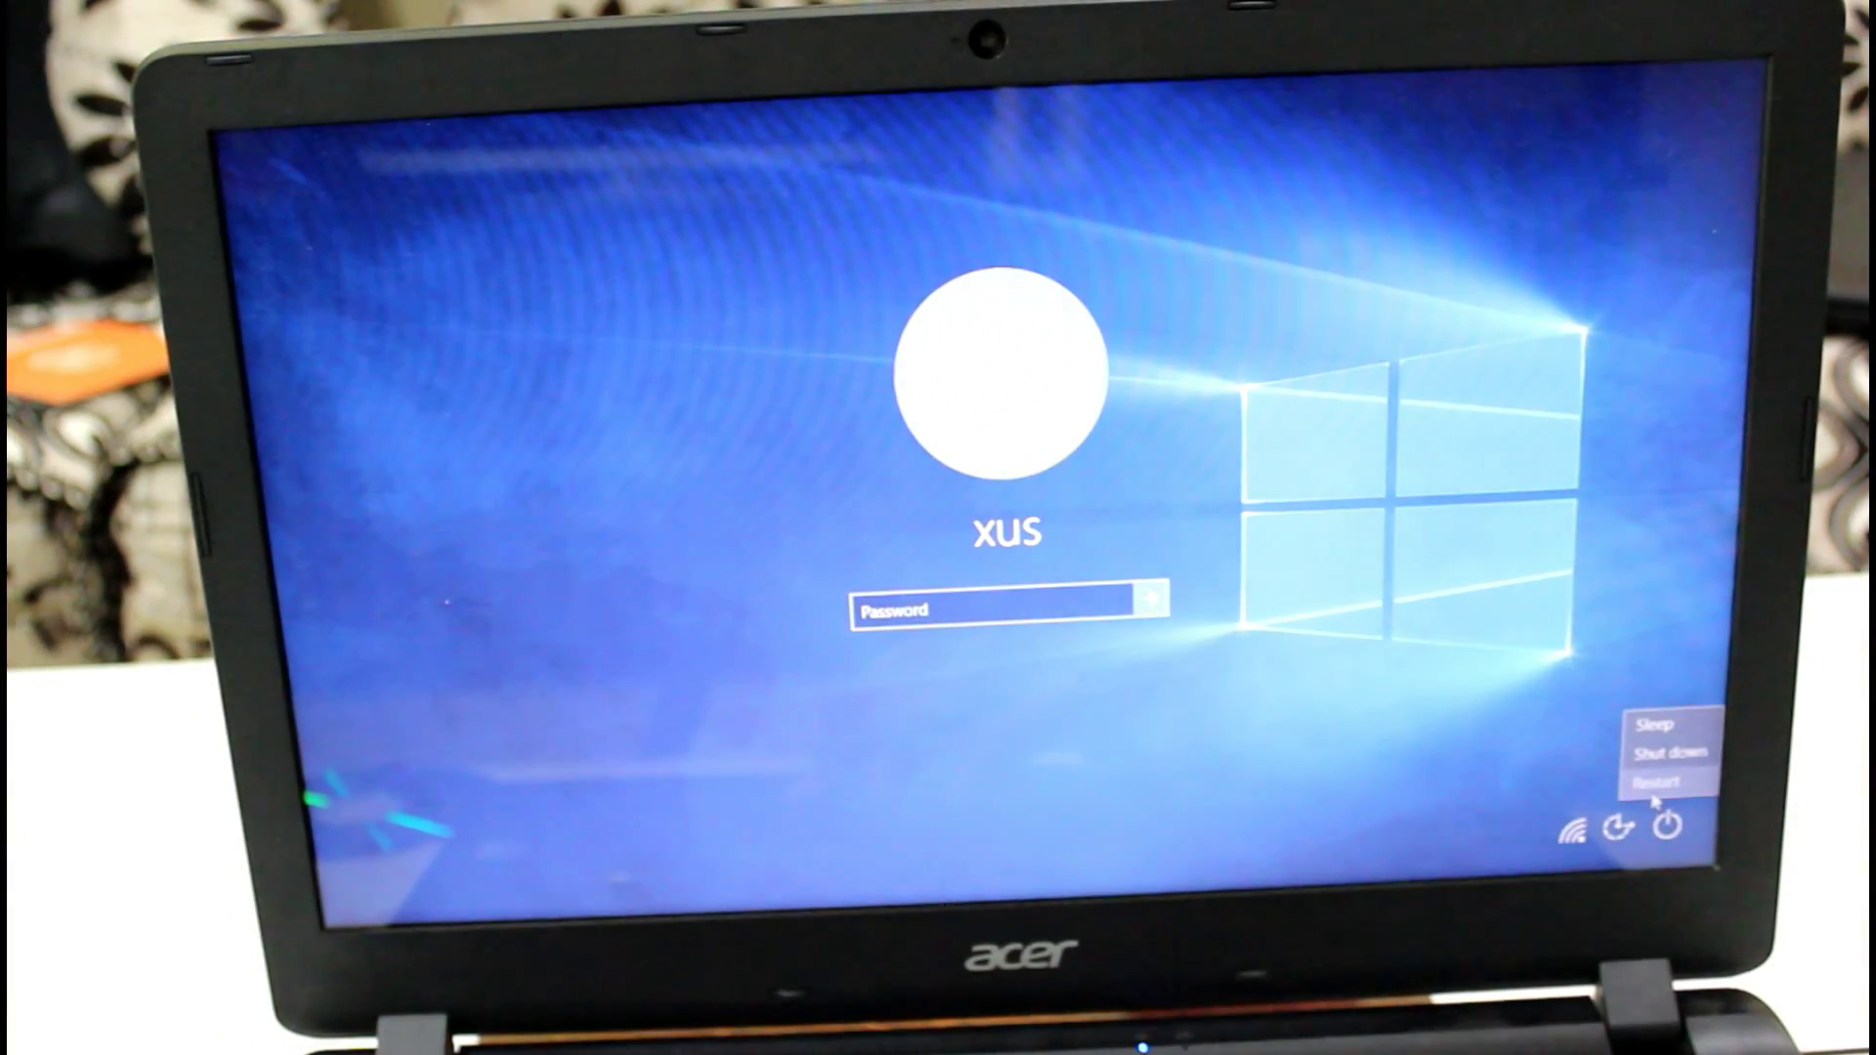
pyautogui.click(1655, 785)
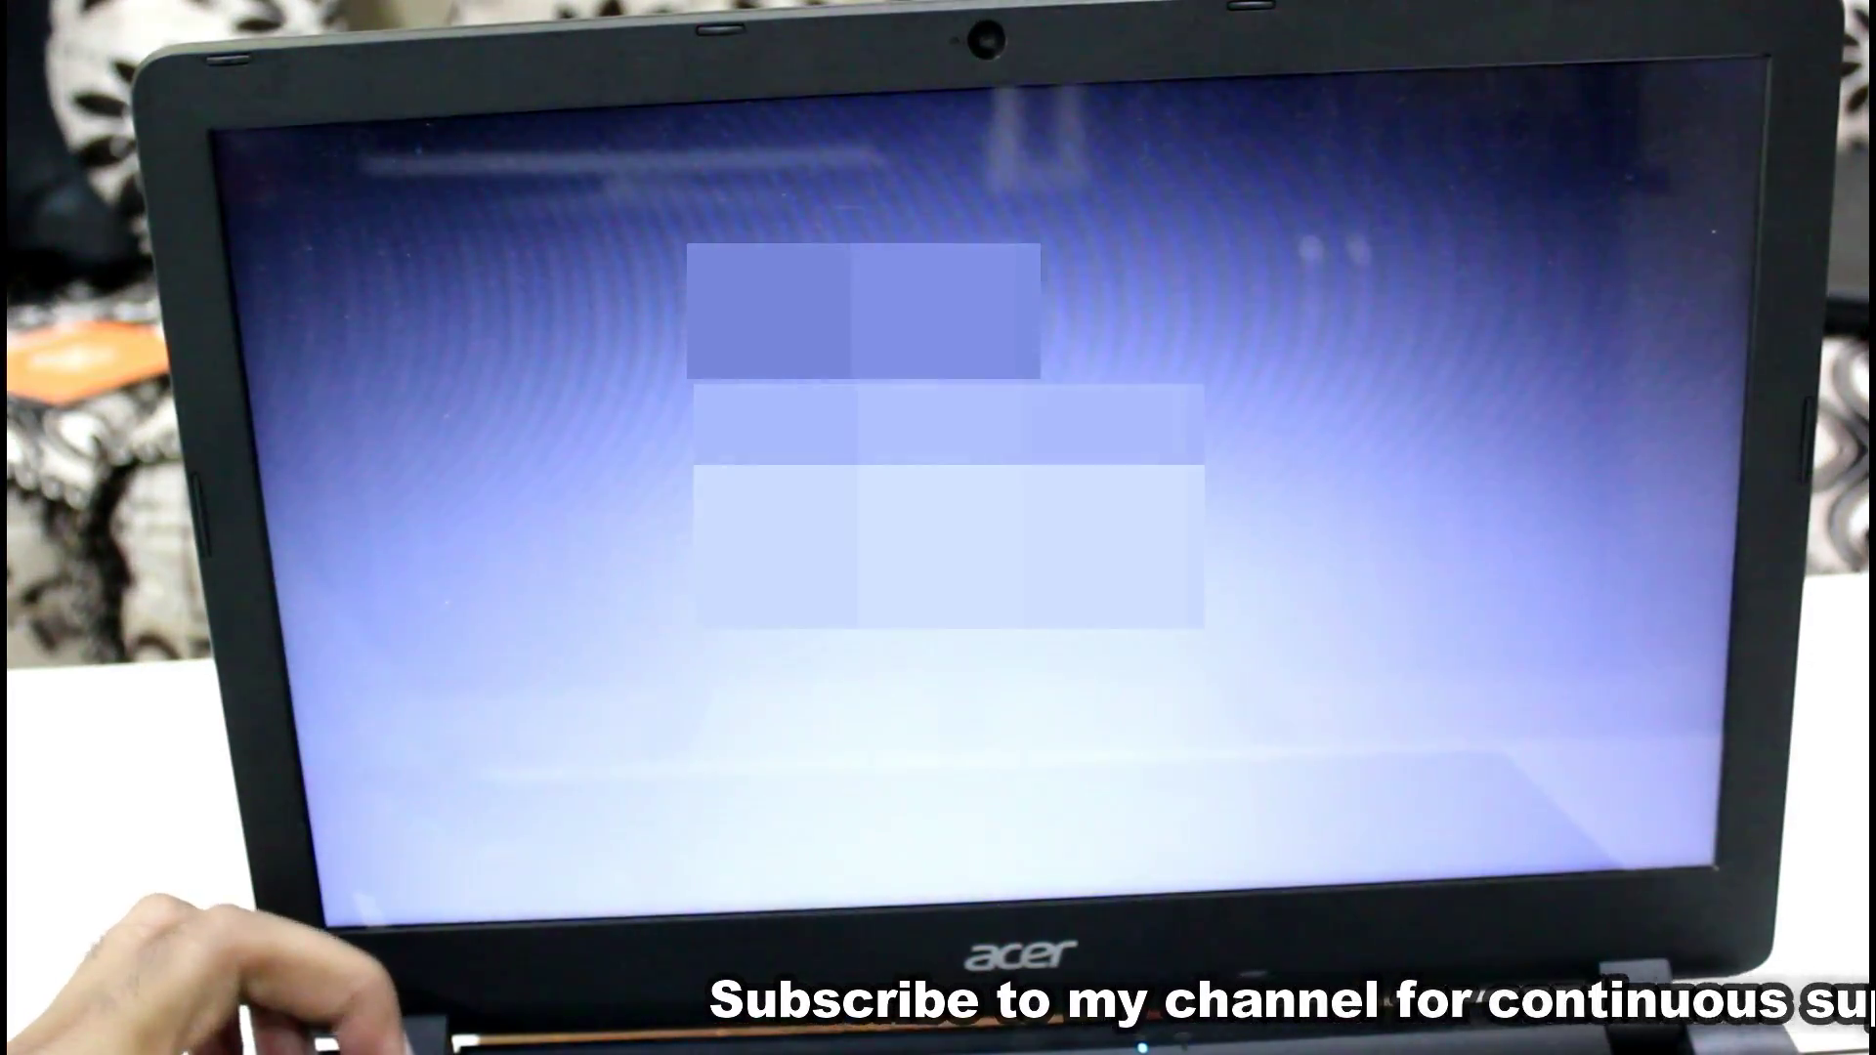
pyautogui.press('F2')
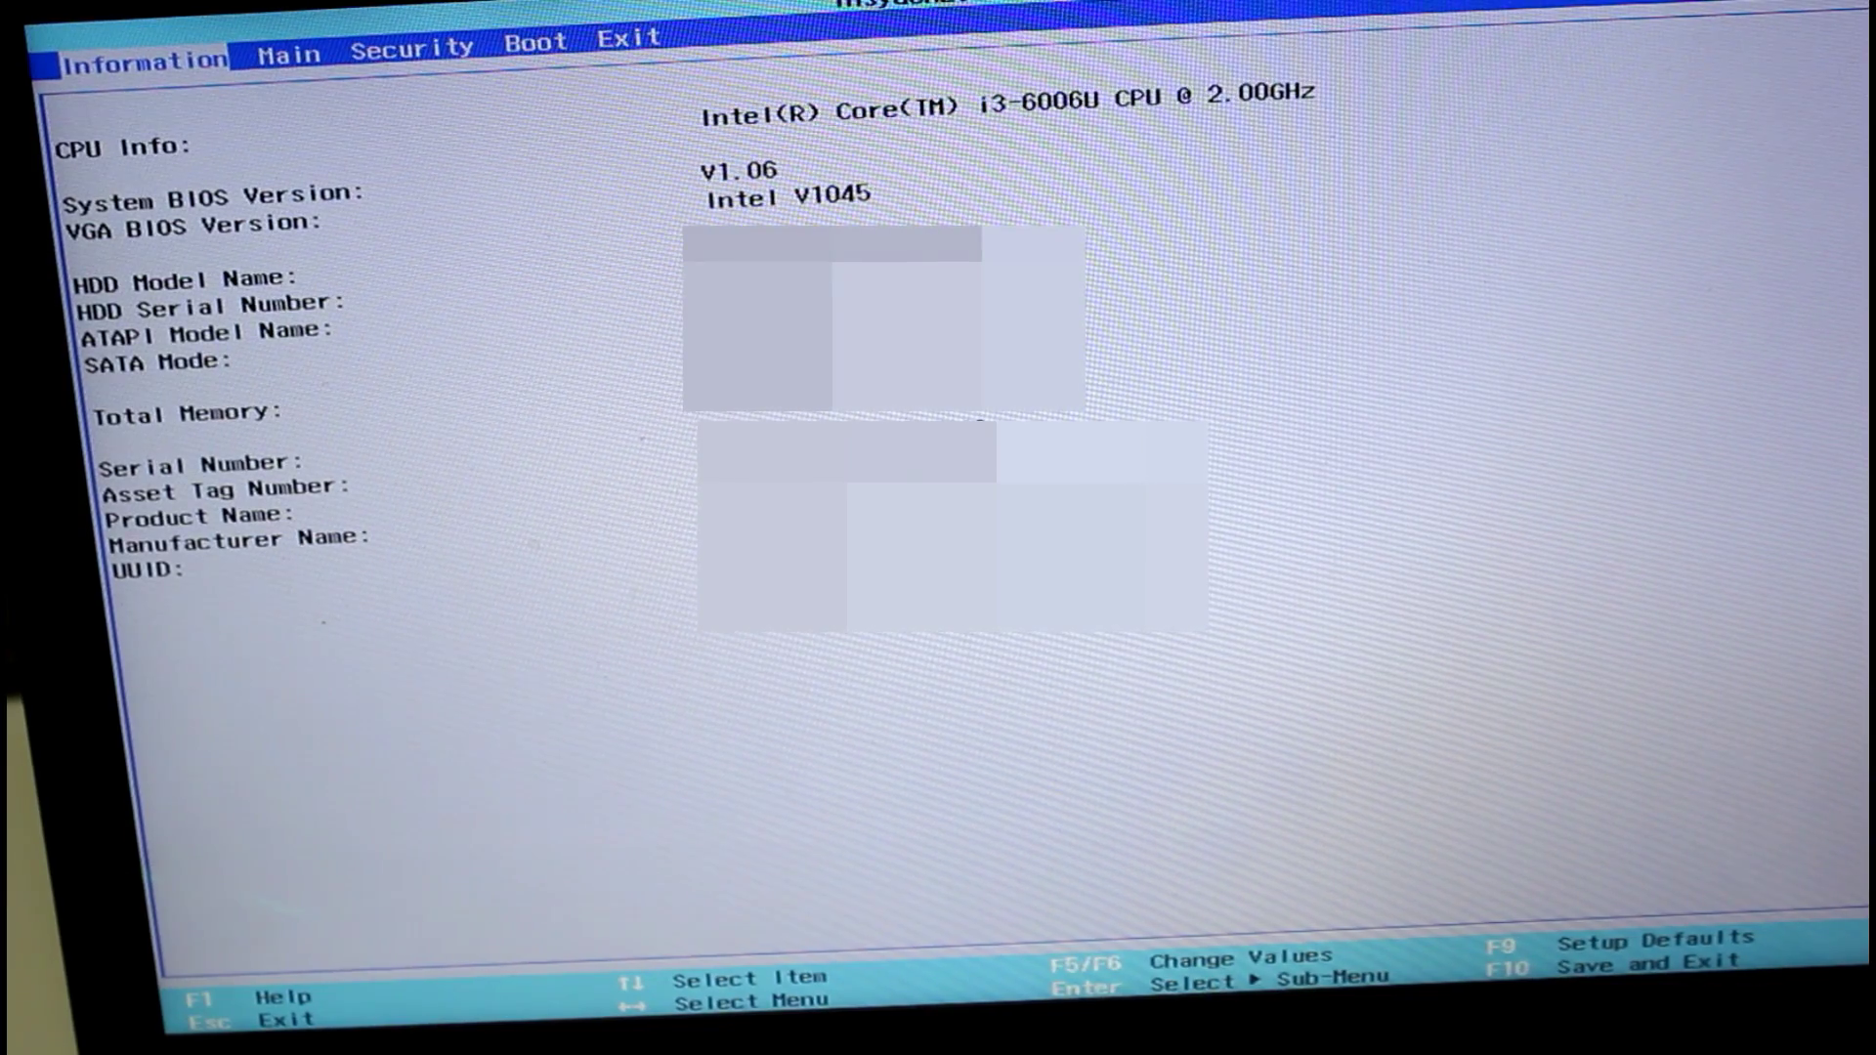
# On the Boot page, set Boot Mode to Legacy and confirm the UEFI recommendation warning.
pyautogui.press('Right')
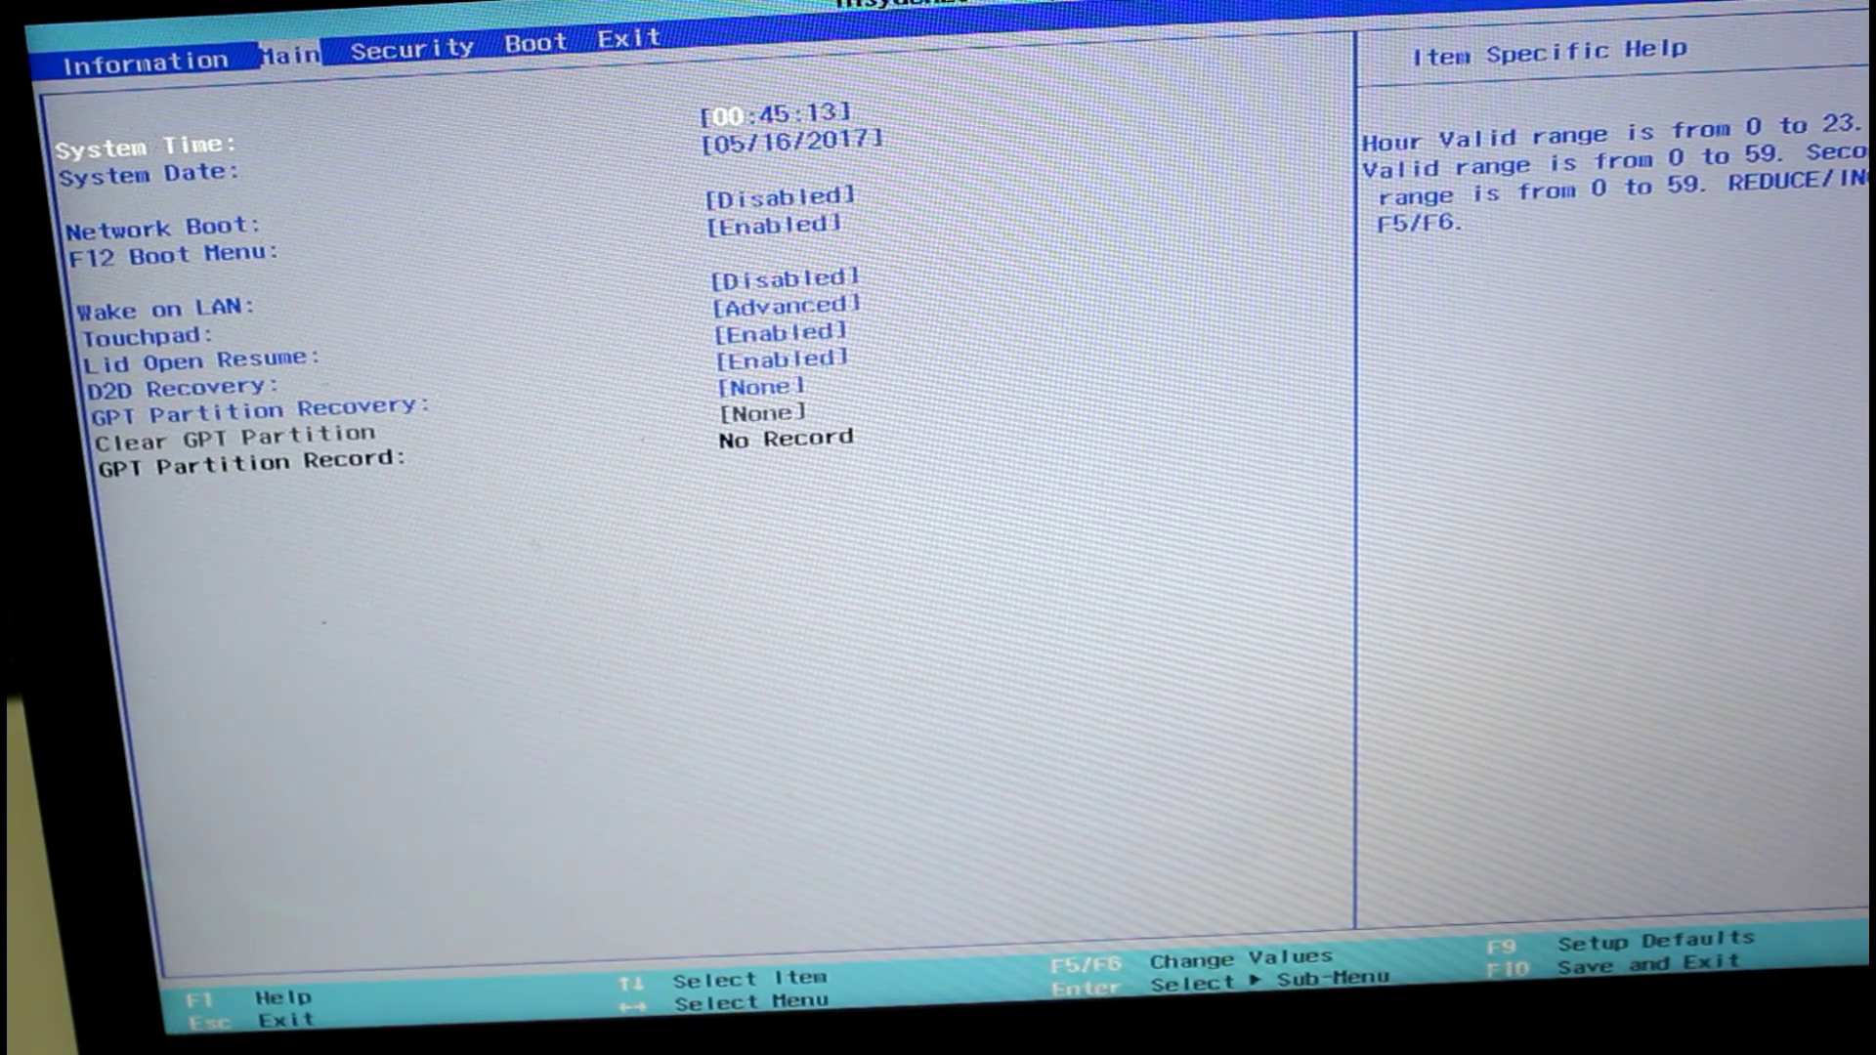
pyautogui.press('Right')
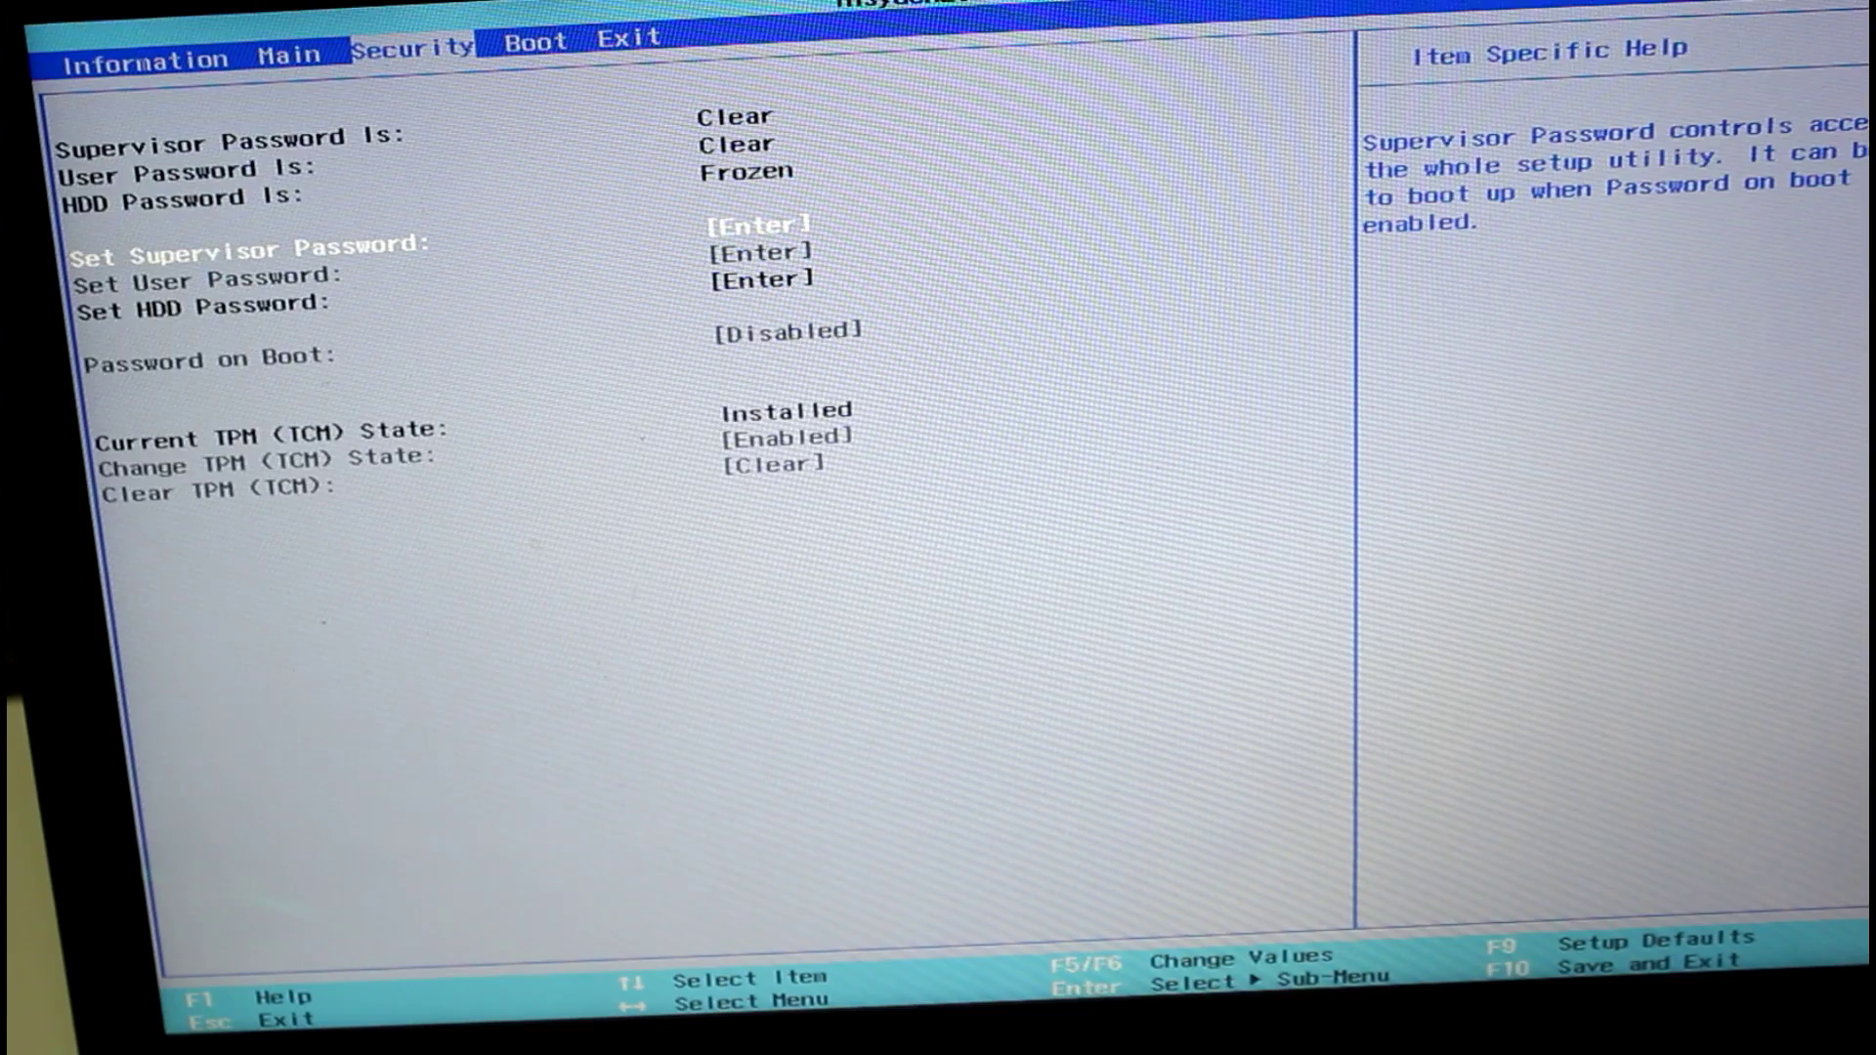
pyautogui.press('Right')
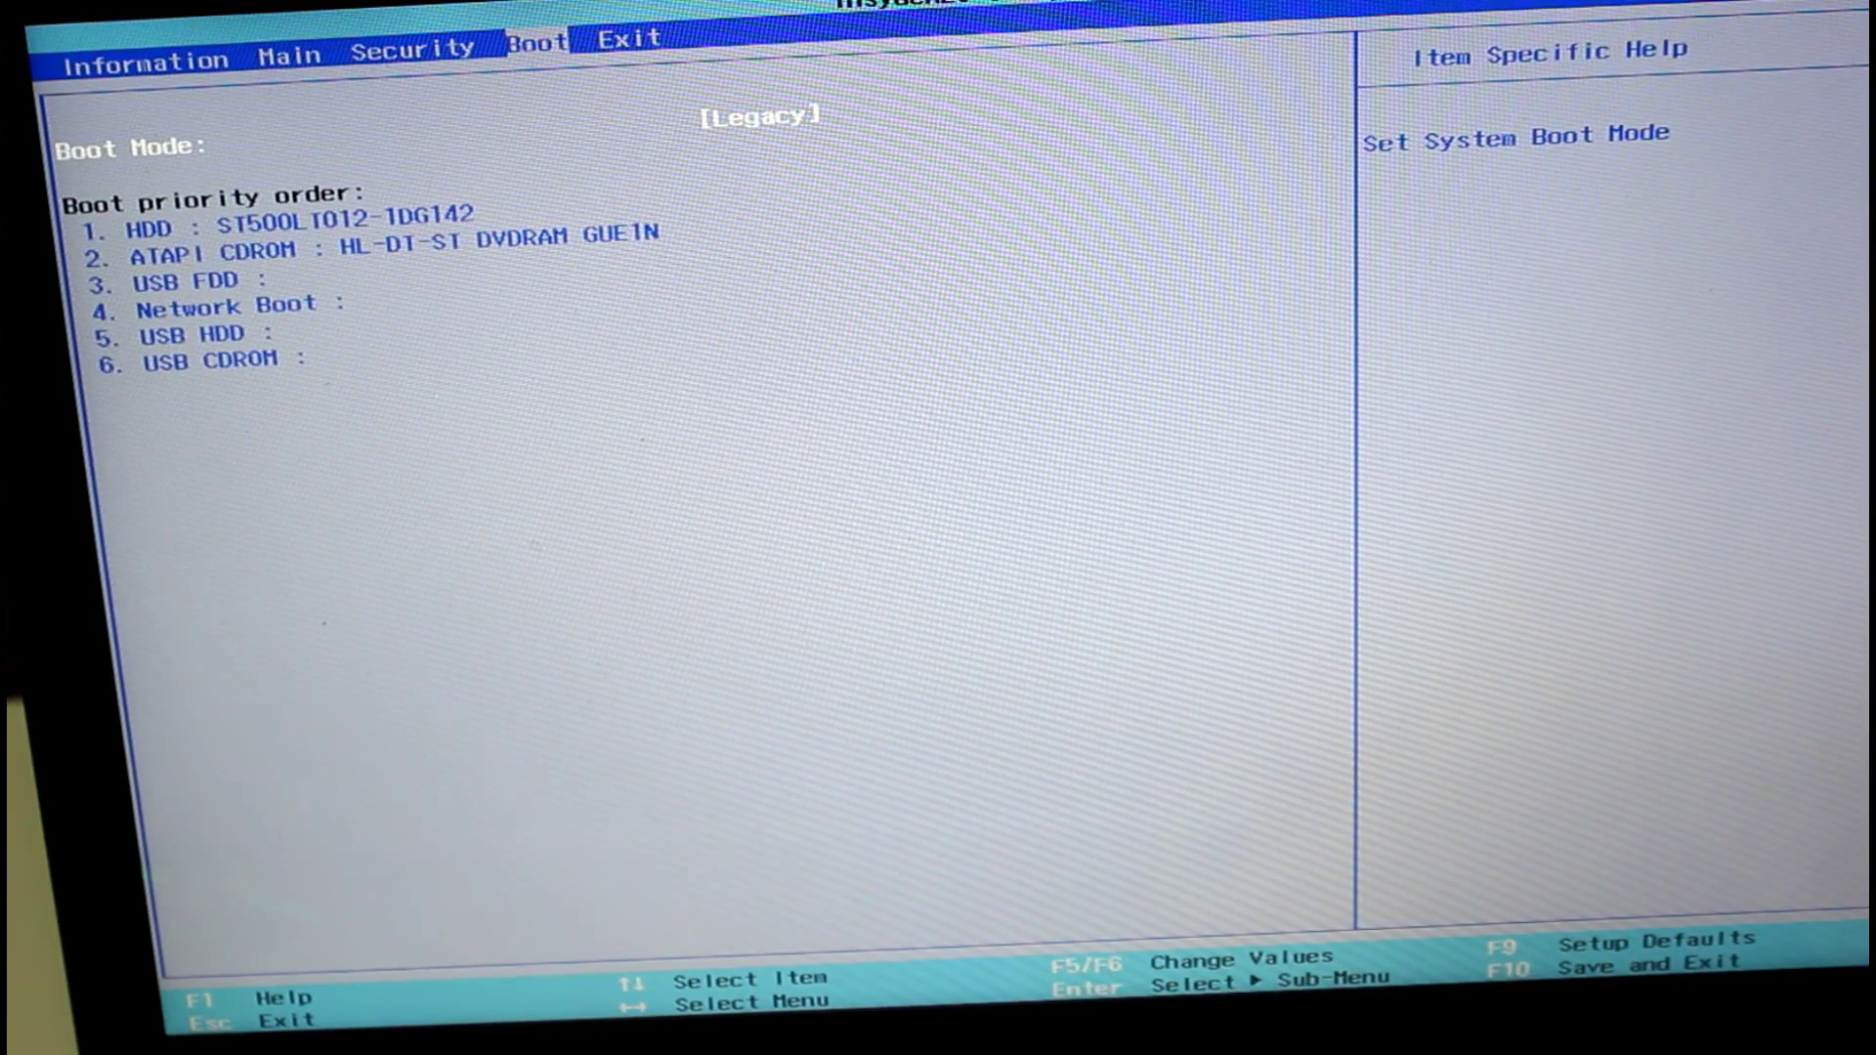
pyautogui.press('Down')
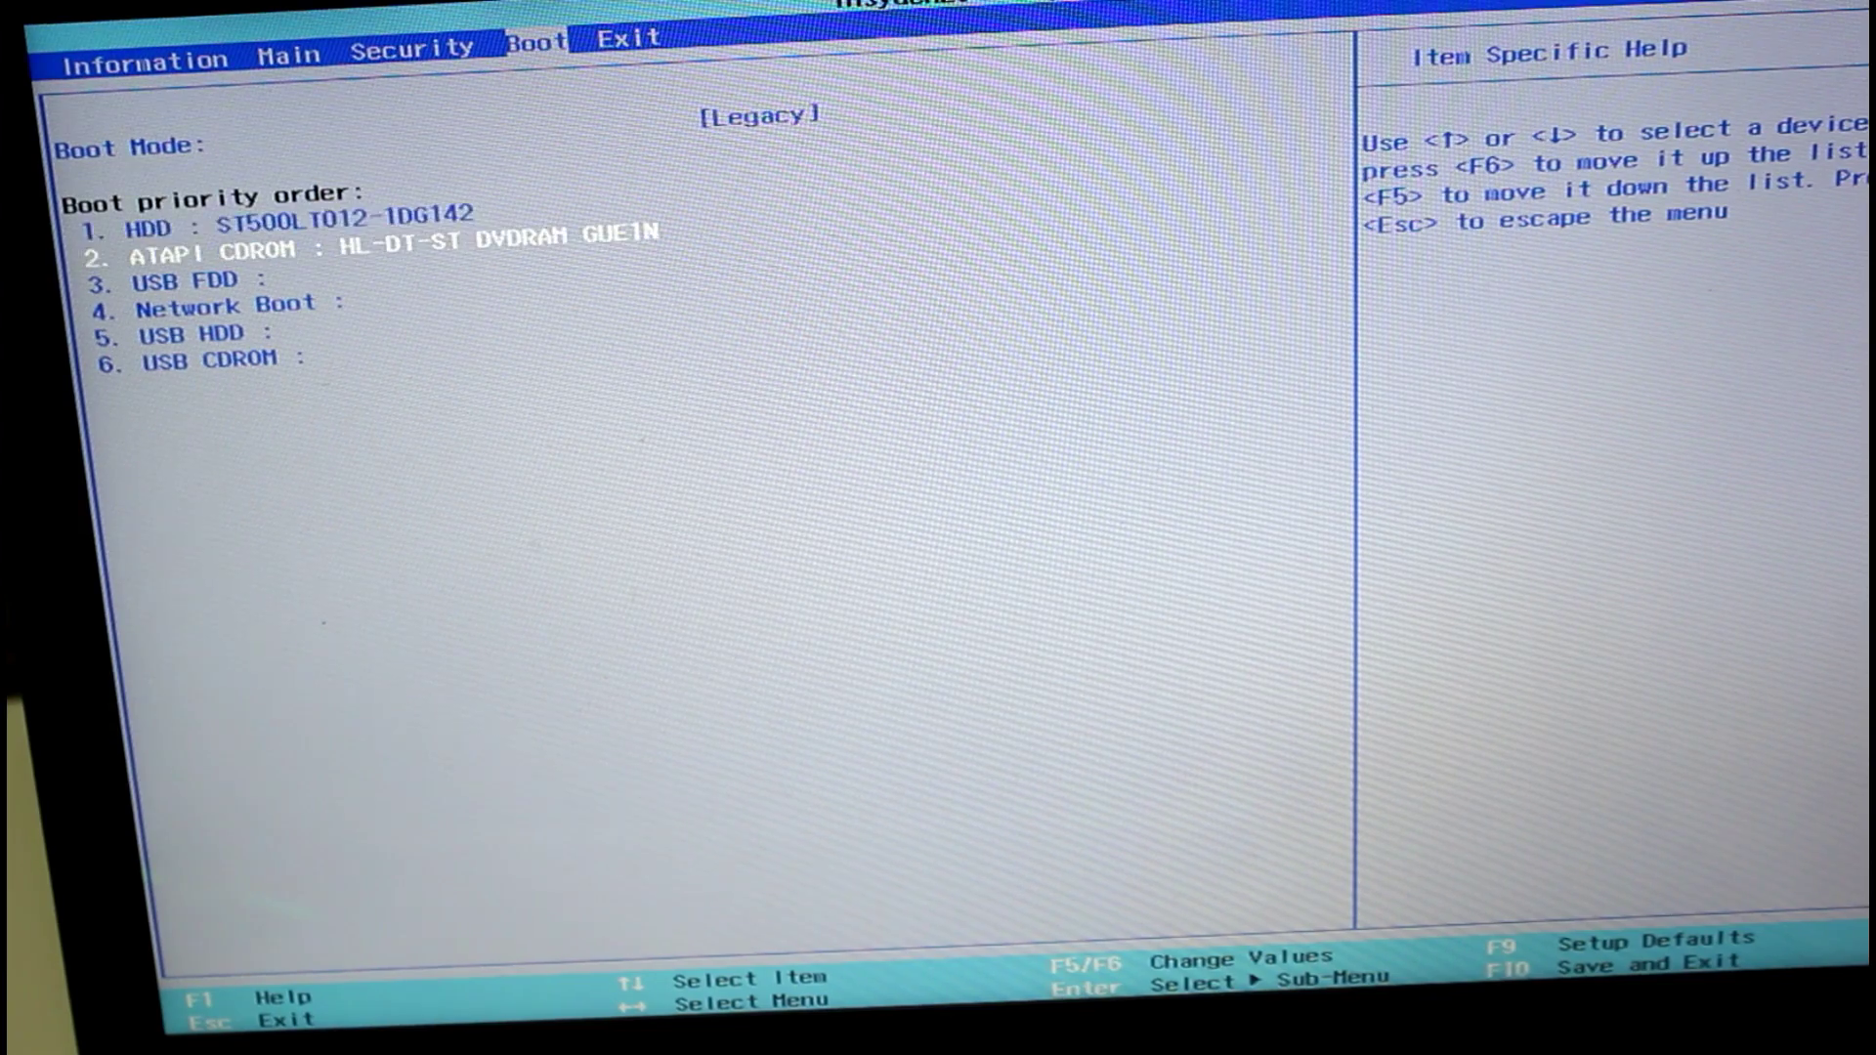
pyautogui.press('Up')
pyautogui.press('Up')
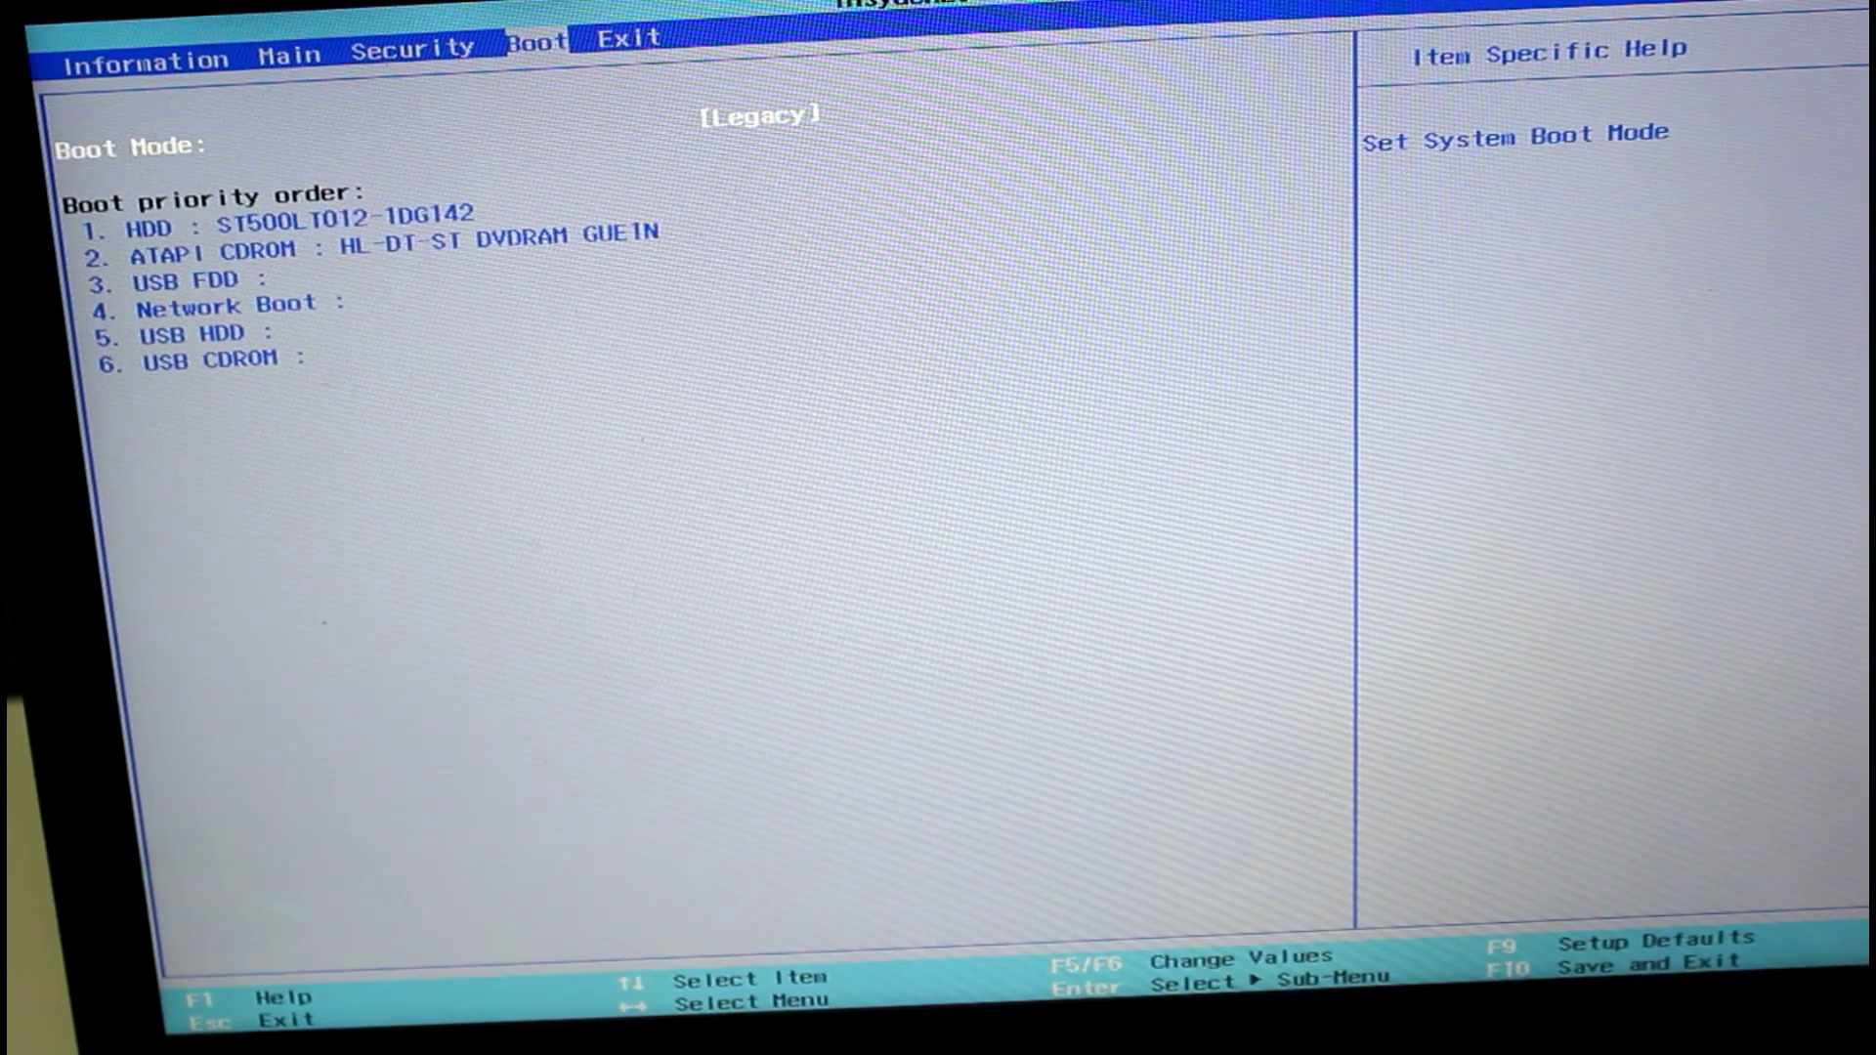
pyautogui.press('Return')
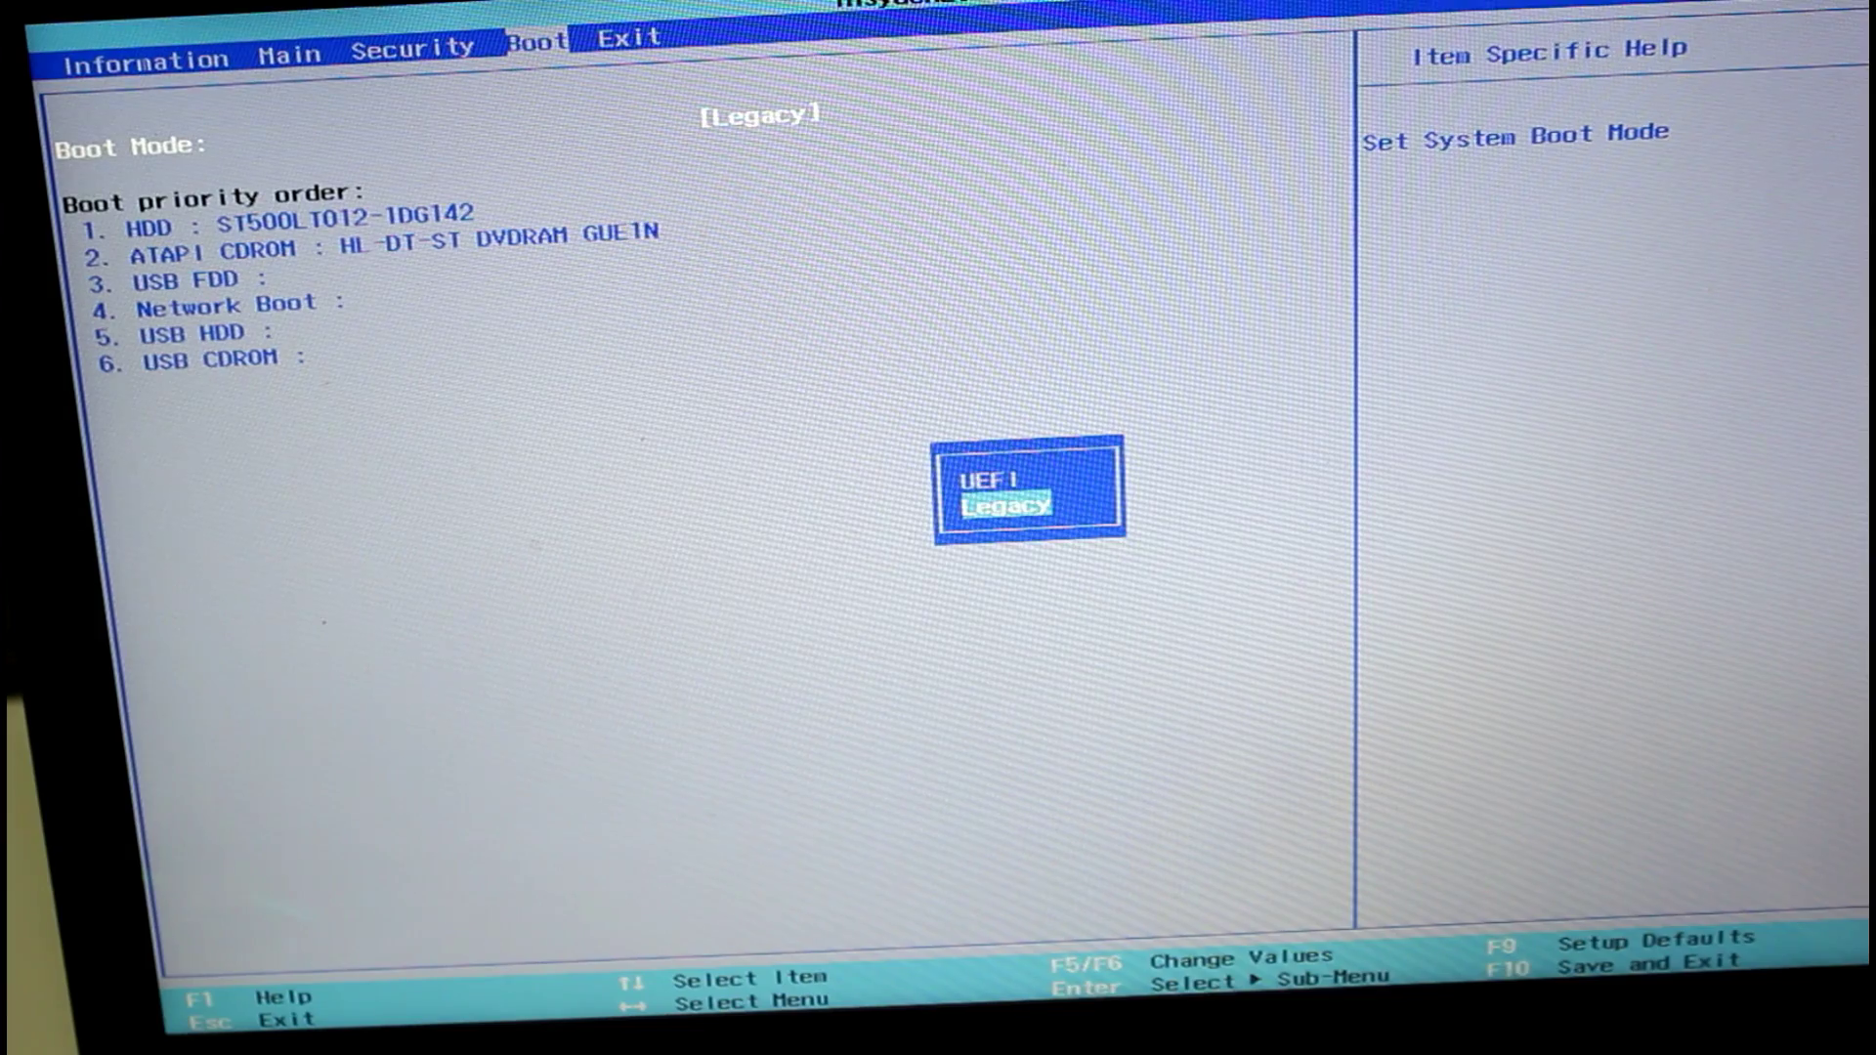
pyautogui.press('Return')
pyautogui.press('Return')
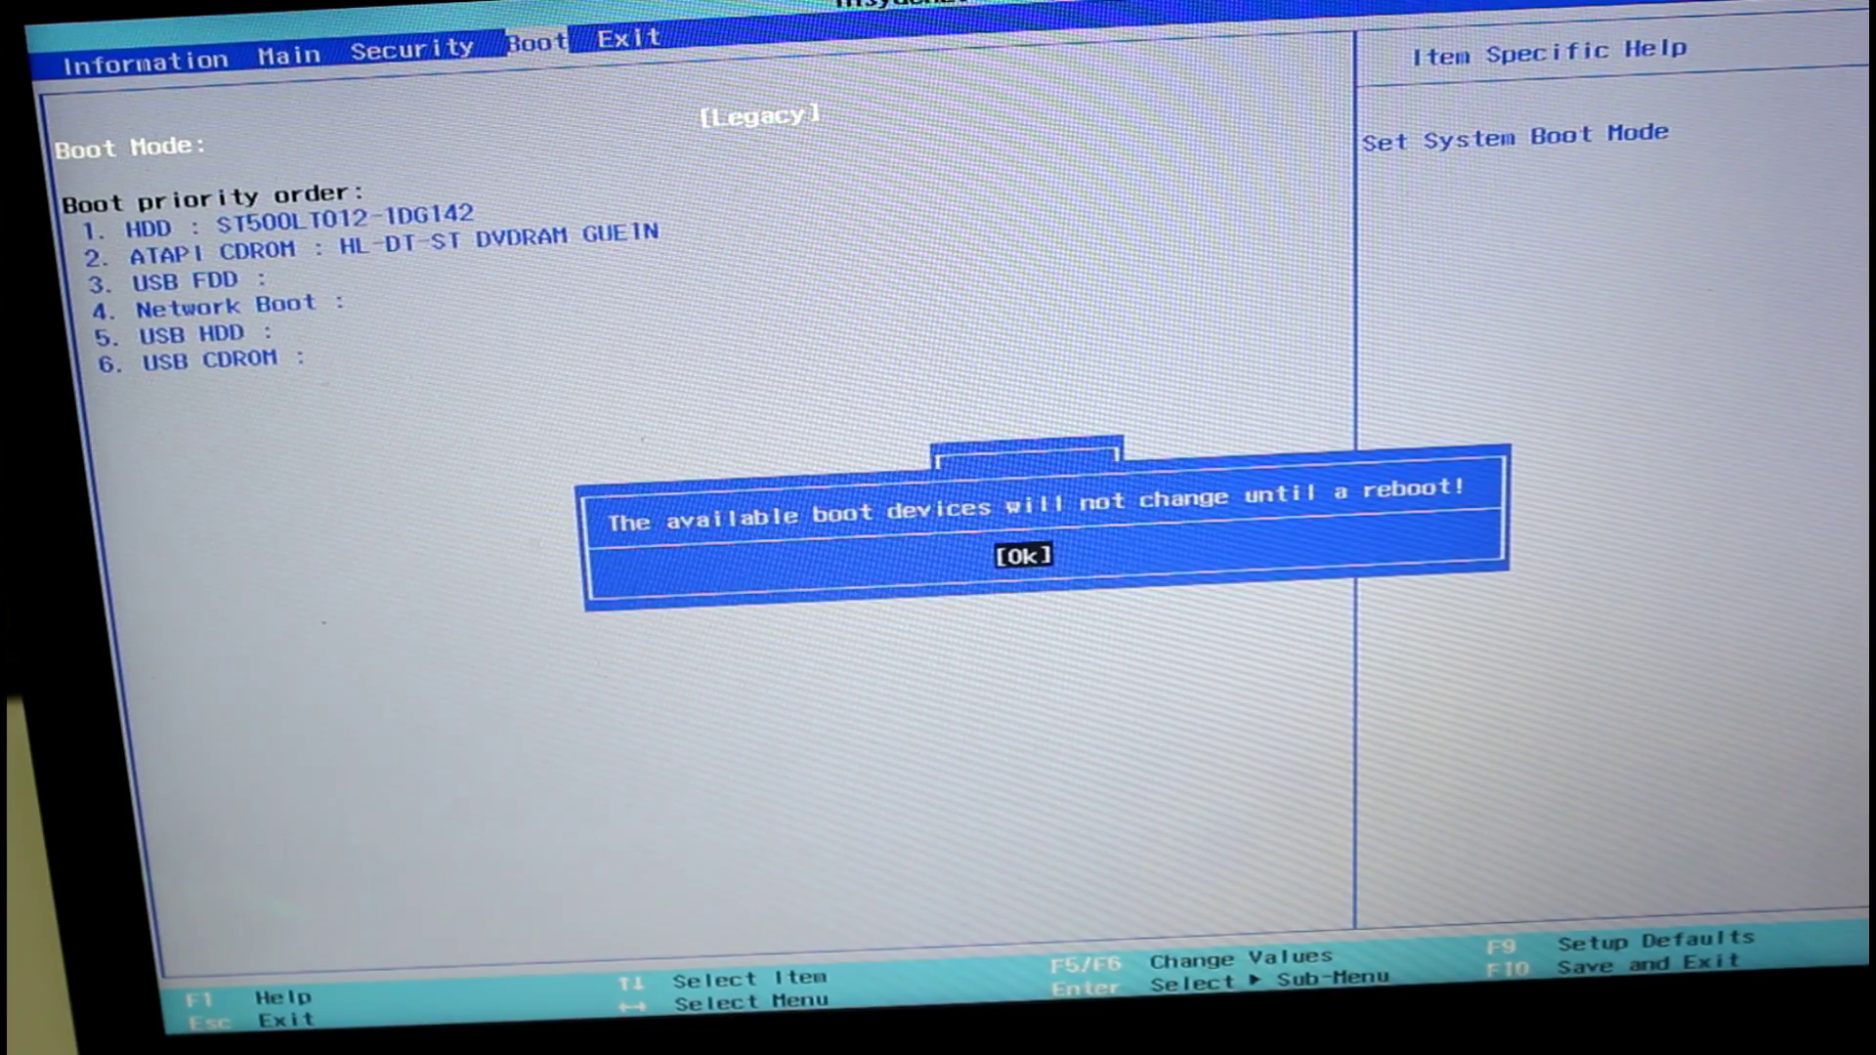
pyautogui.press('Return')
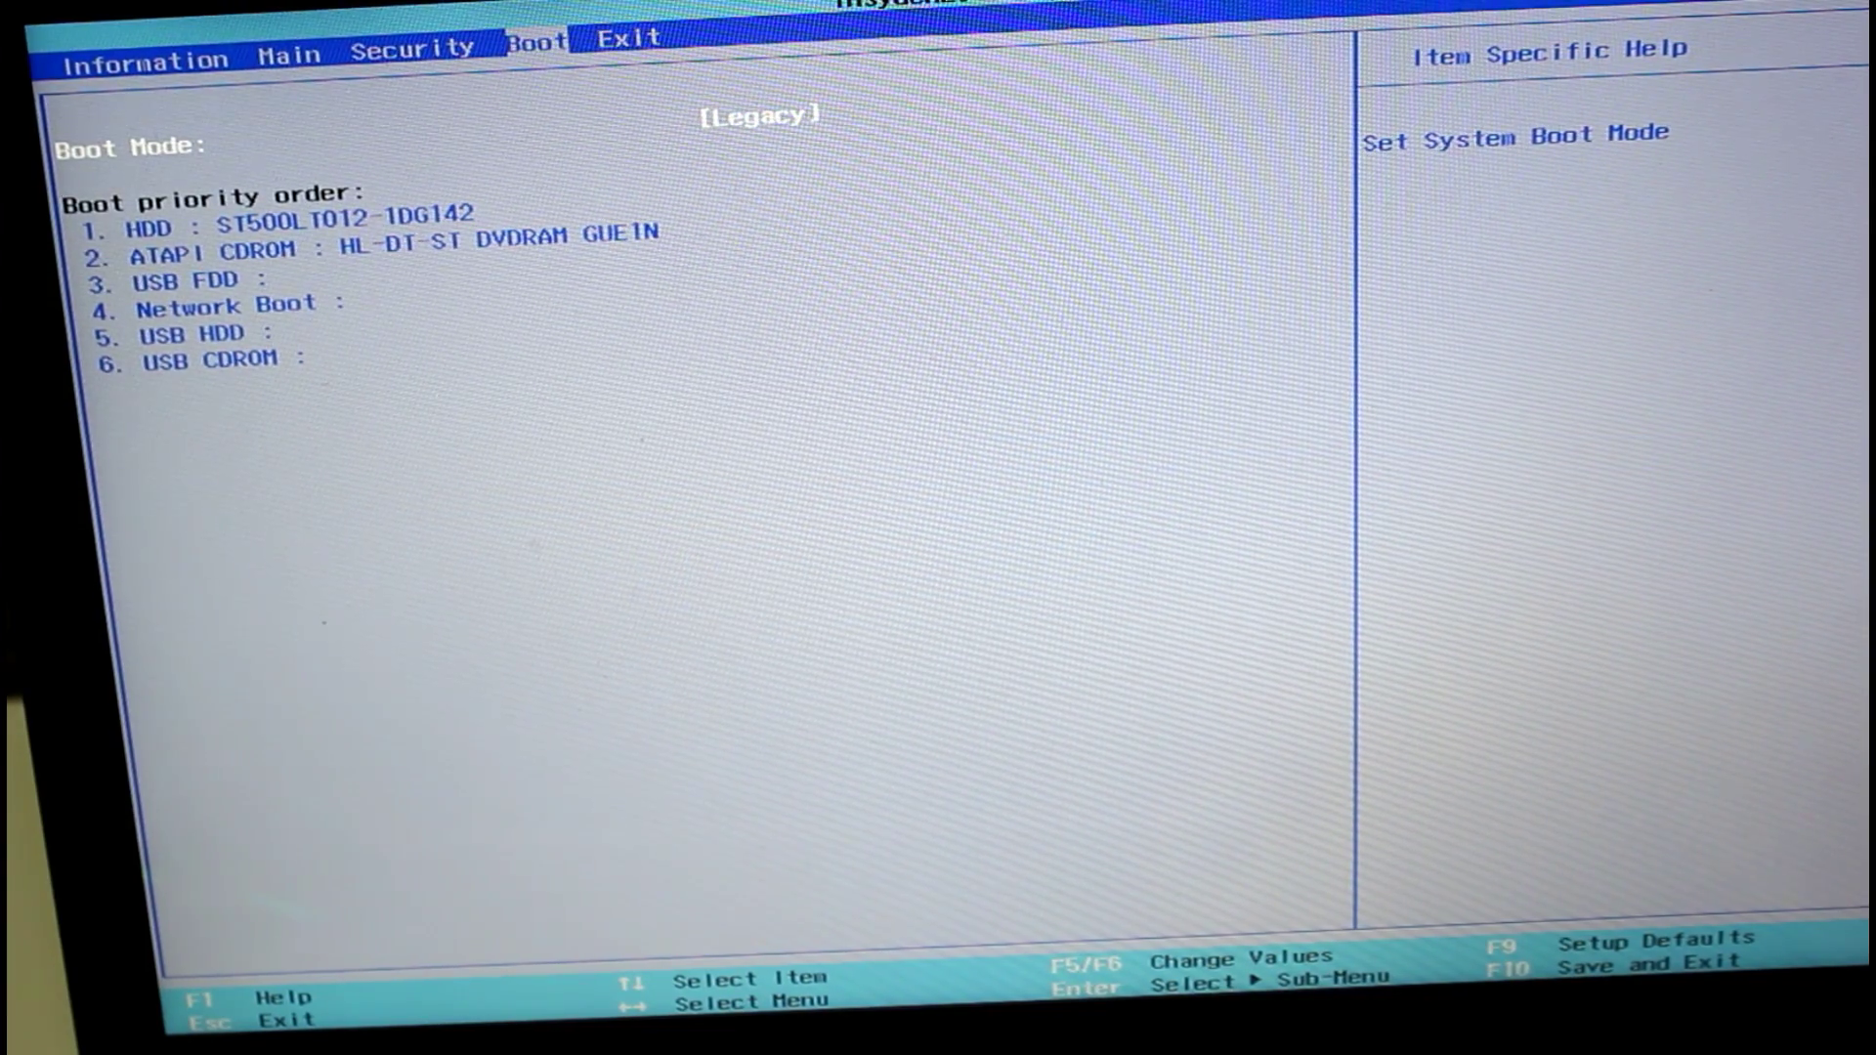
pyautogui.press('Down')
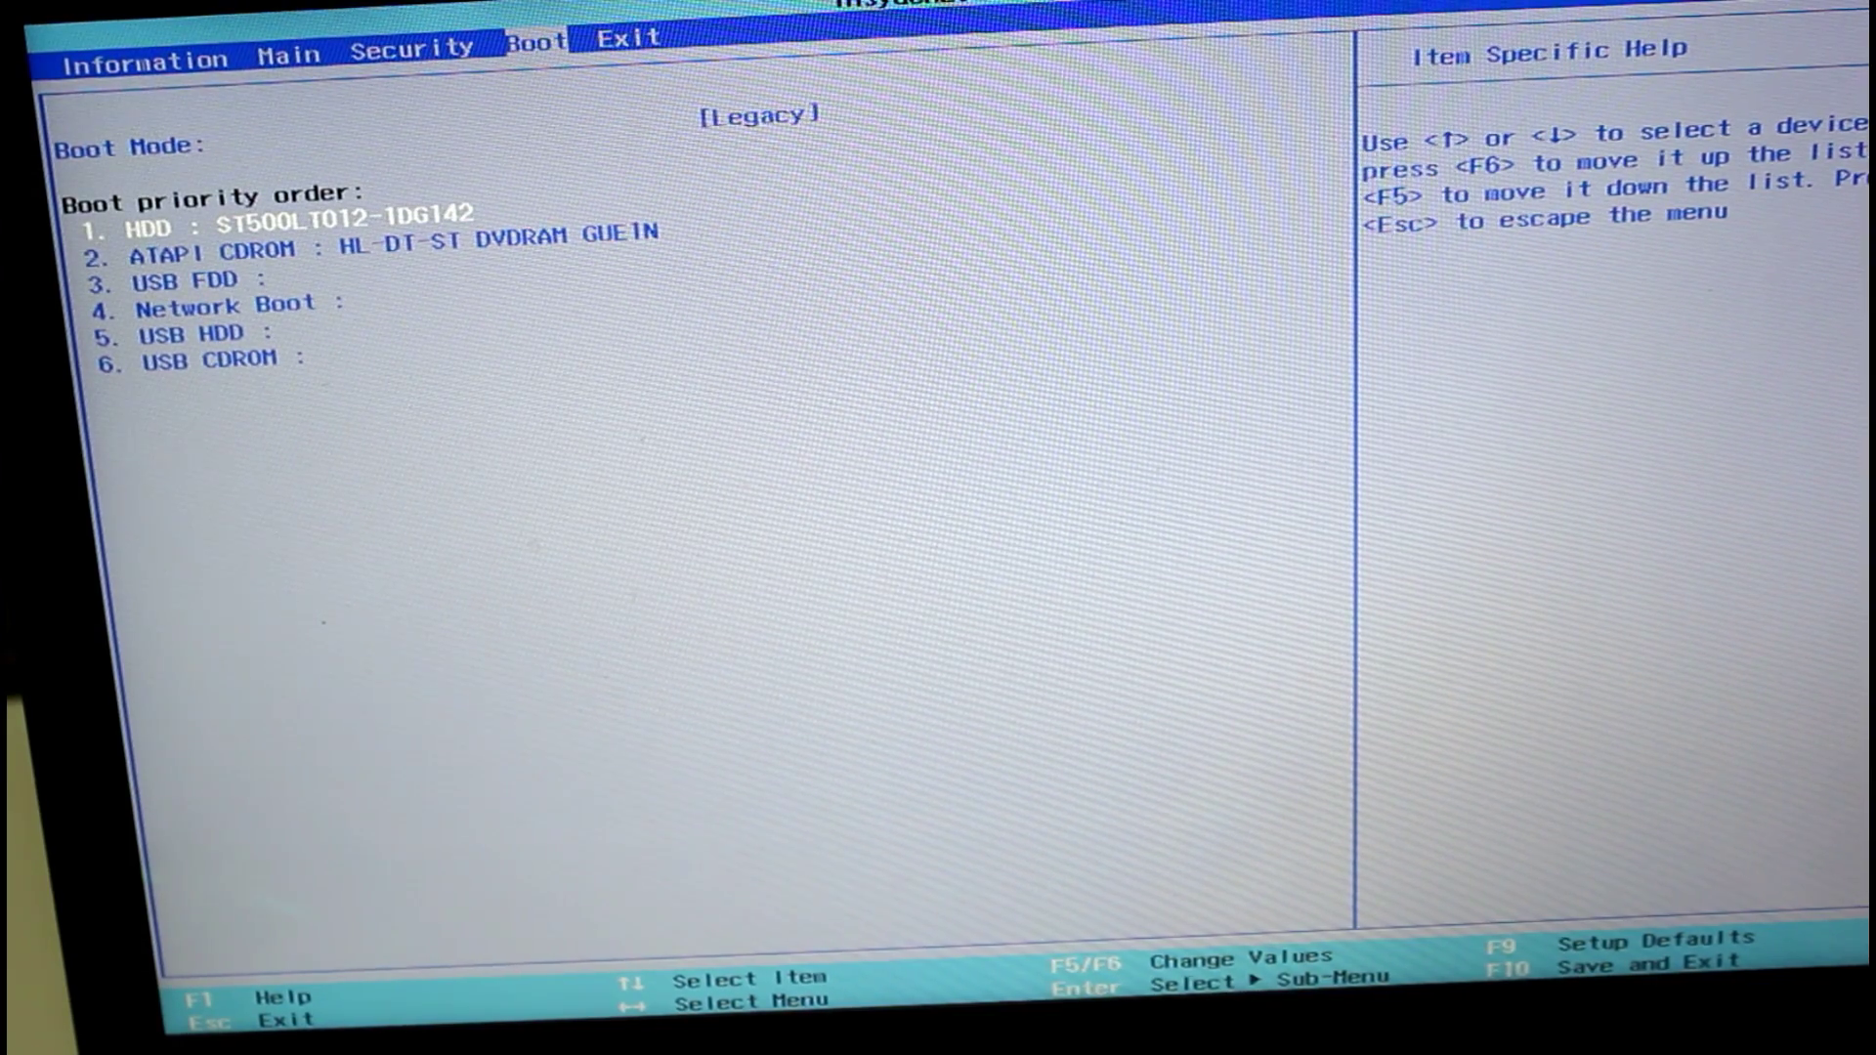
# Move 2. ATAPI CDROM to first boot position above the hard disk, then view the Exit page.
pyautogui.press('Down')
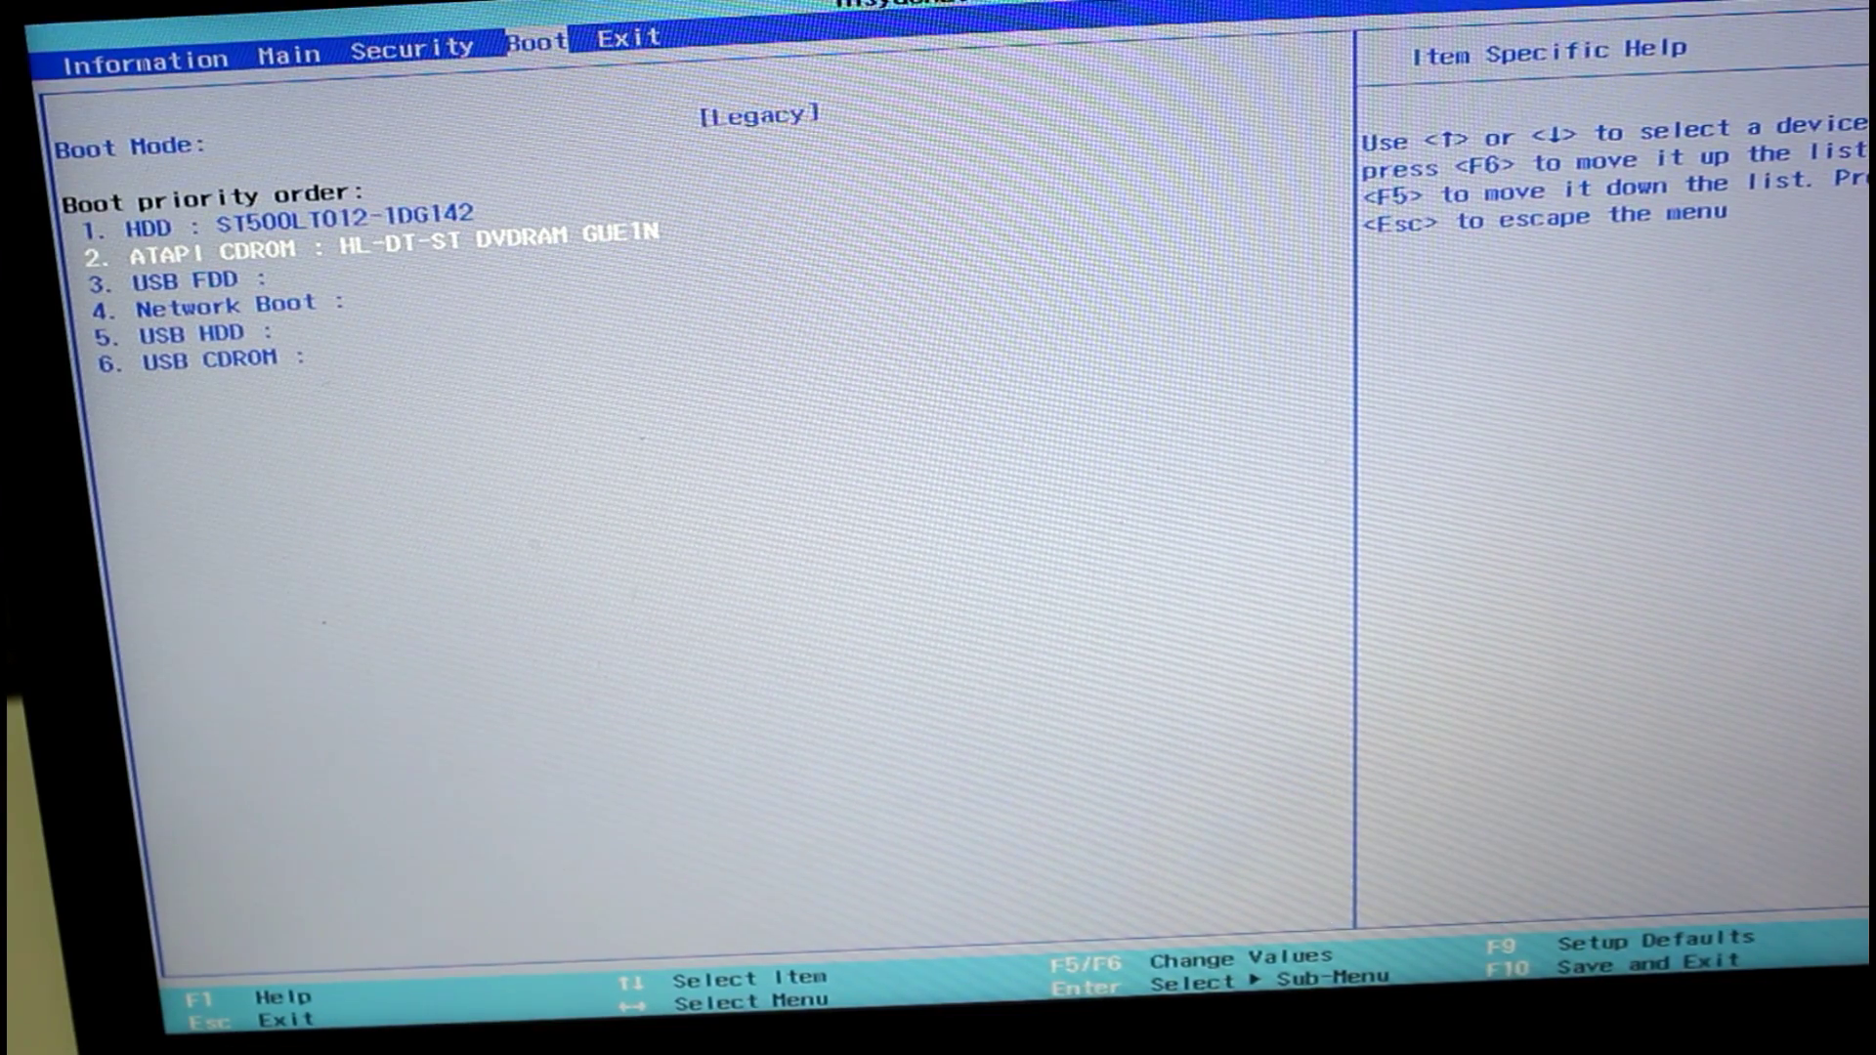
pyautogui.press('F6')
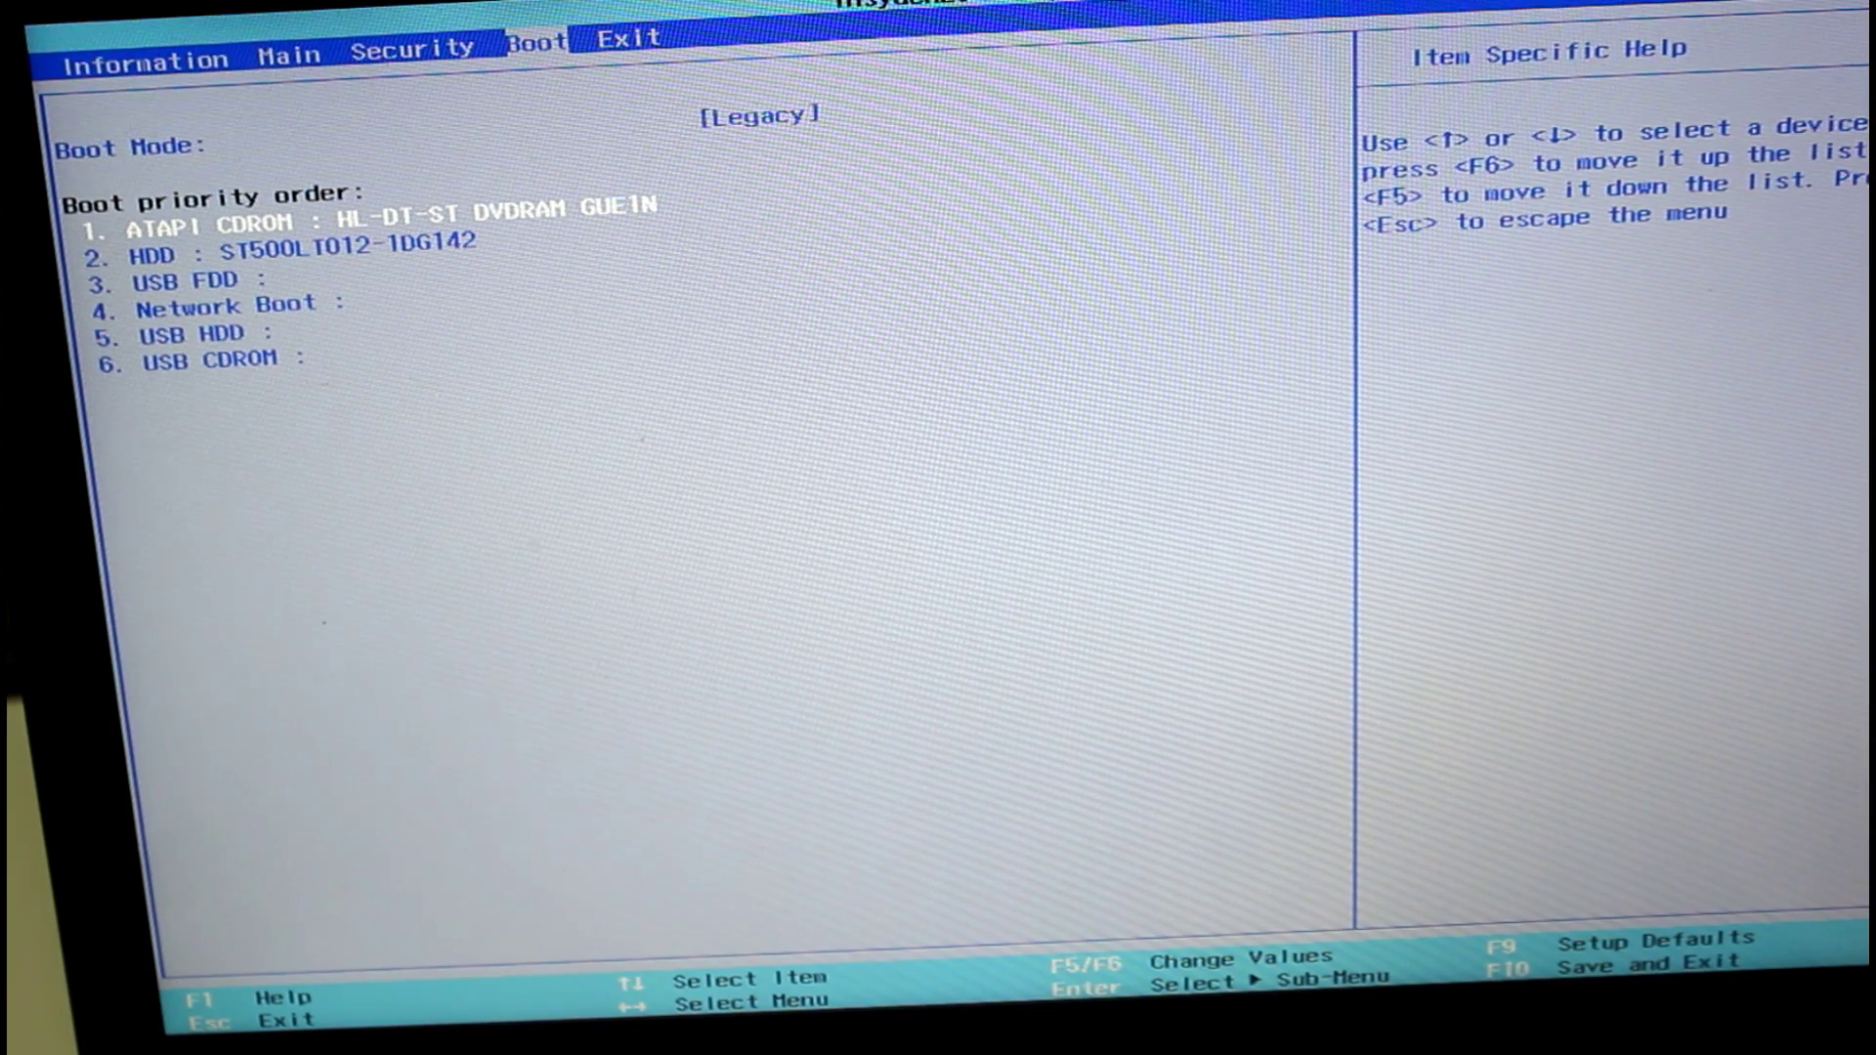
pyautogui.press('Right')
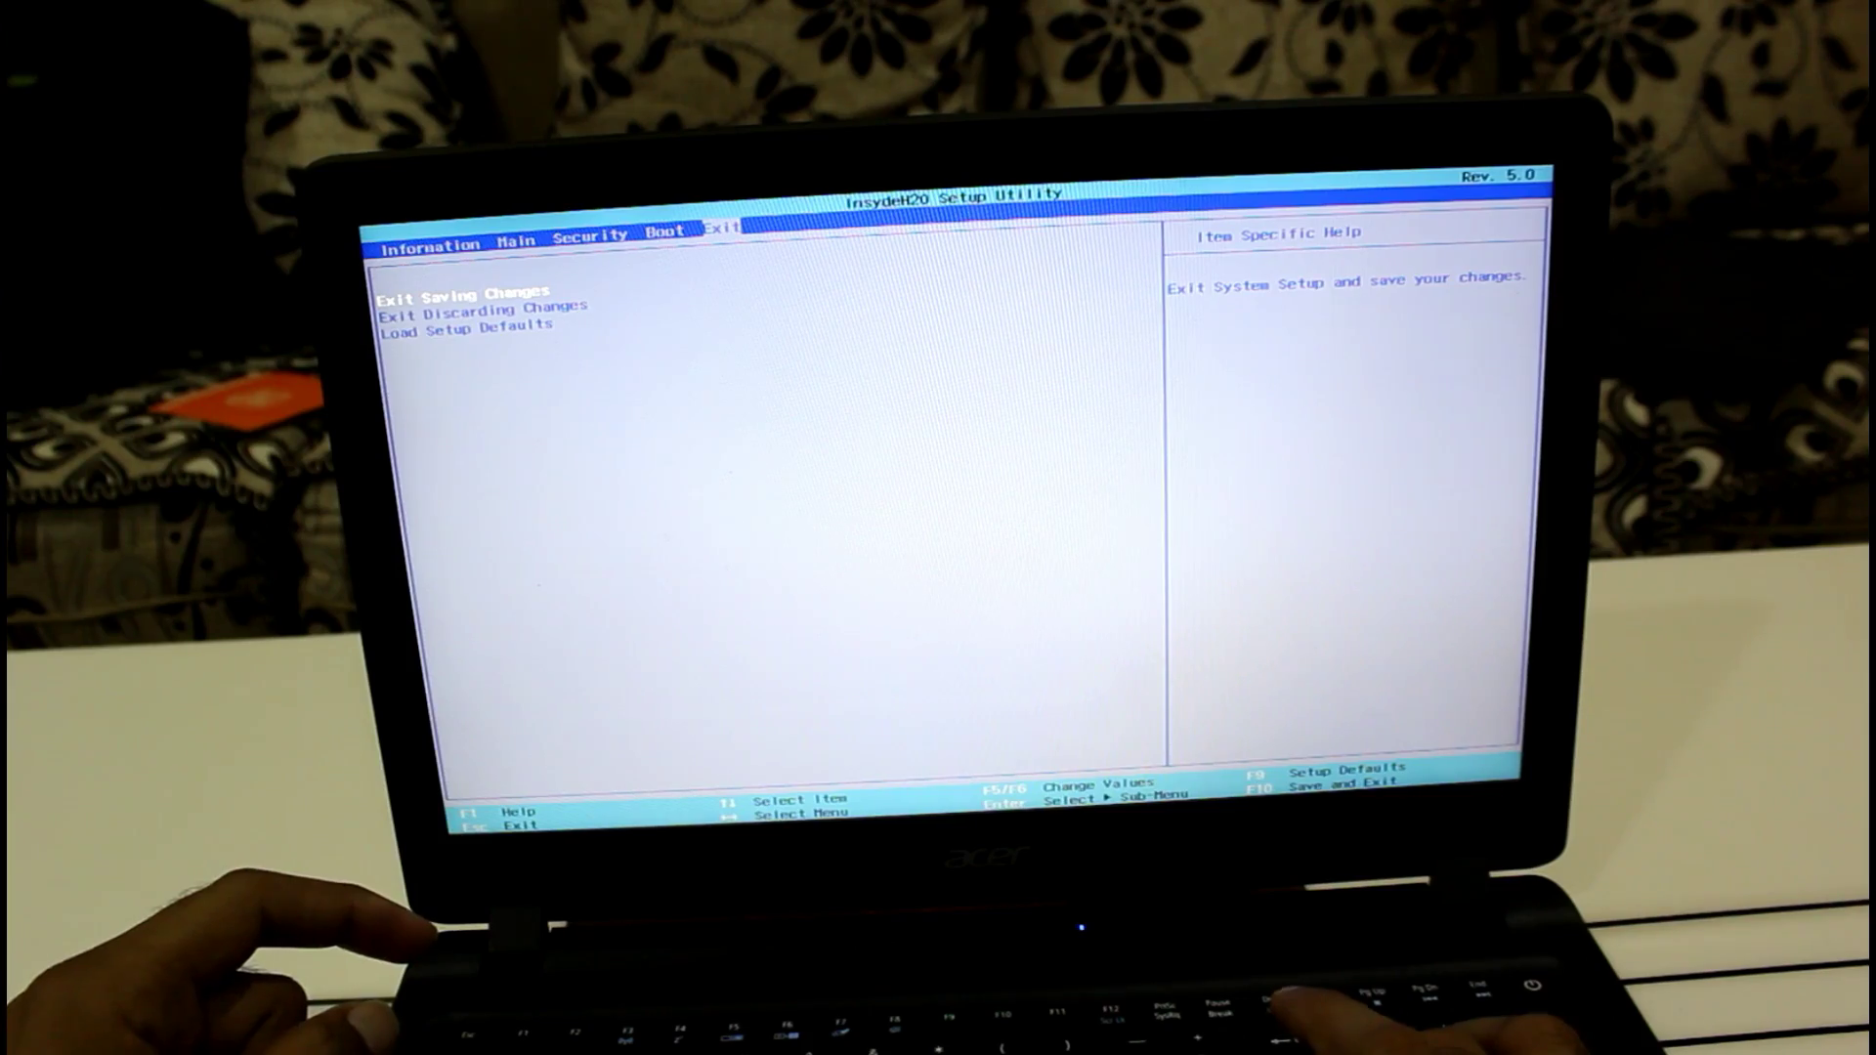
# Save BIOS settings with F10, keep the default language, start Install now, and skip the product key.
pyautogui.press('F10')
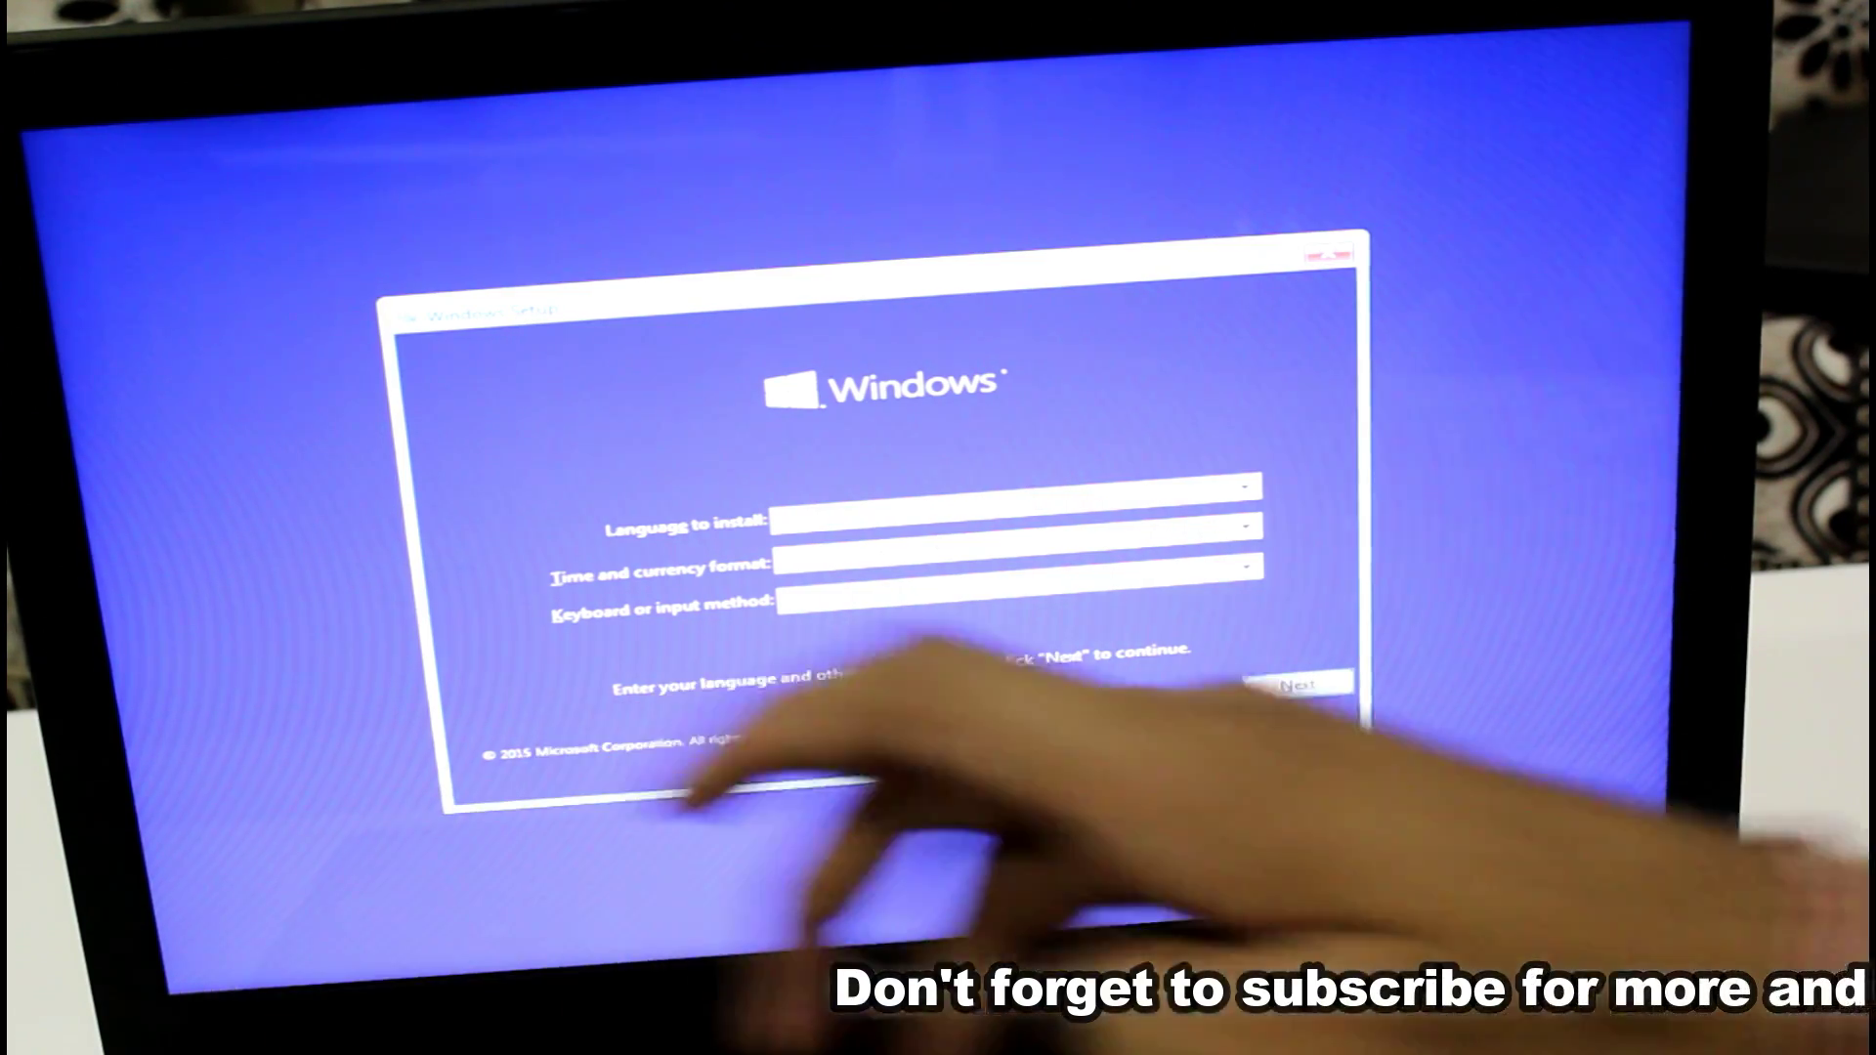
pyautogui.press('Return')
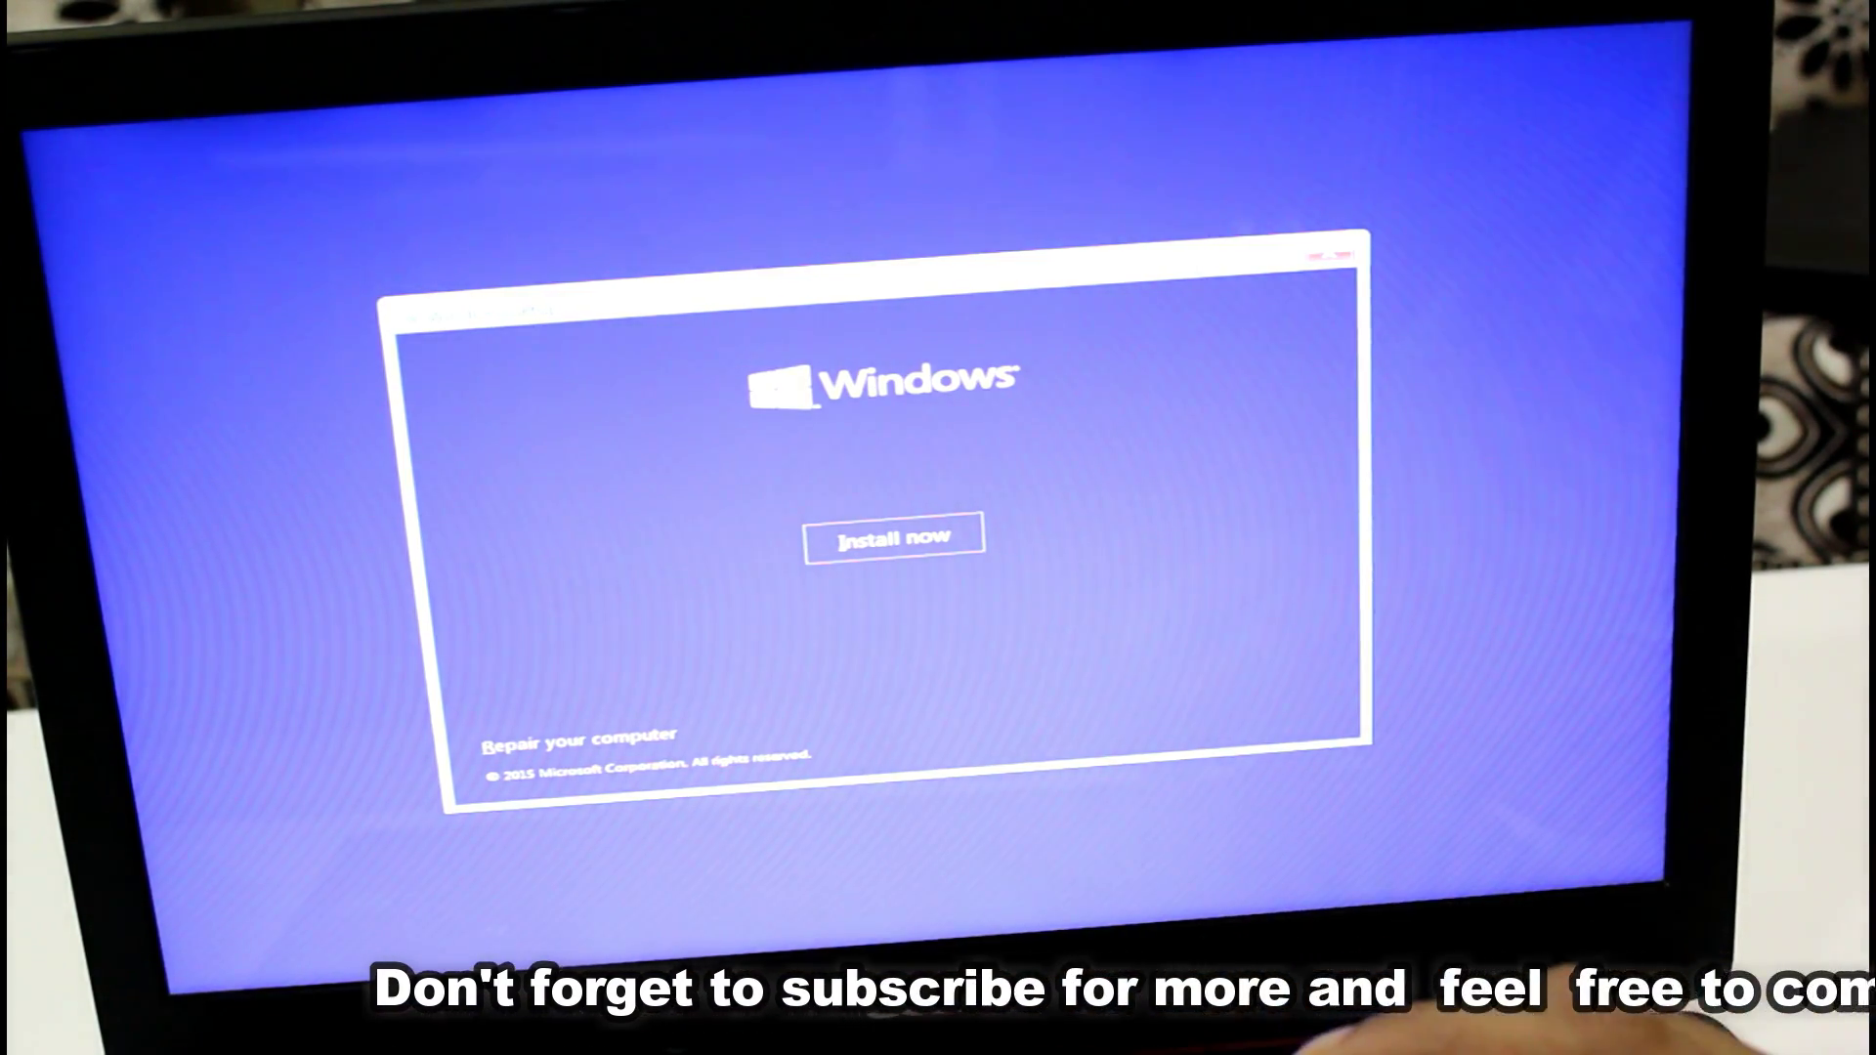
pyautogui.press('Return')
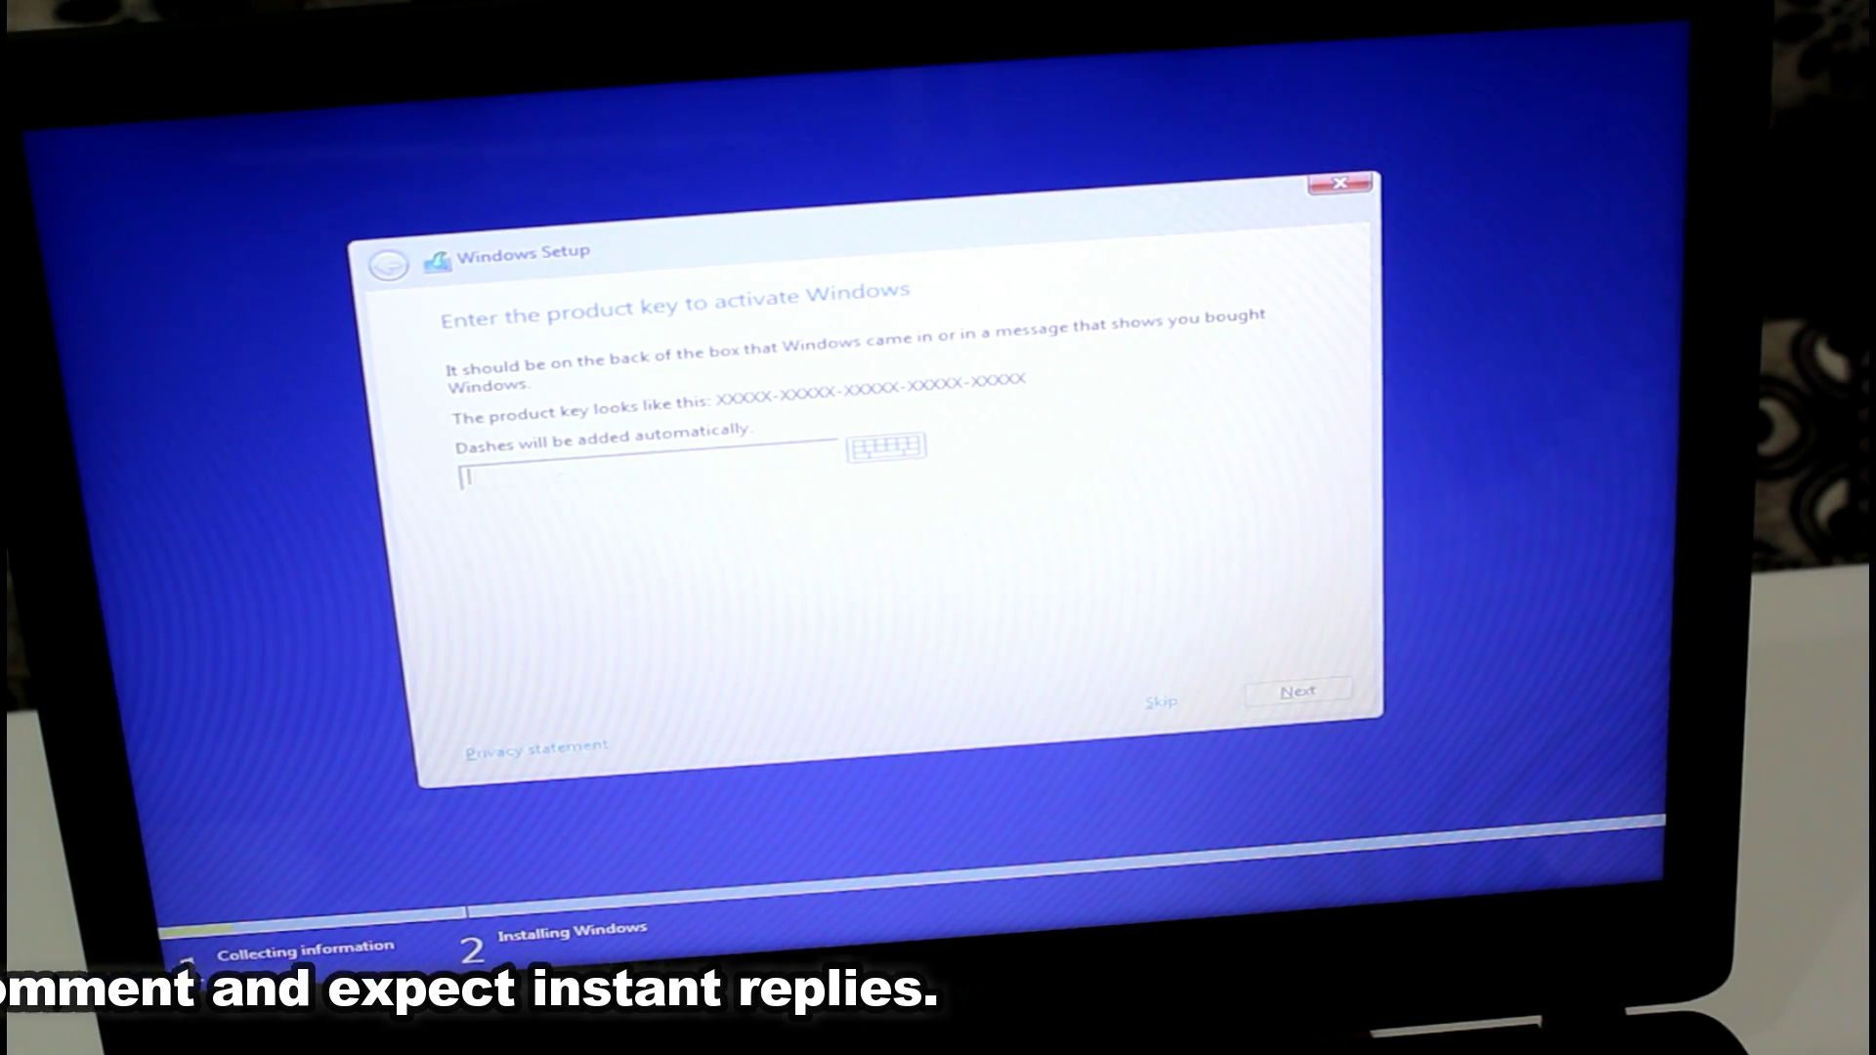
pyautogui.press('Tab')
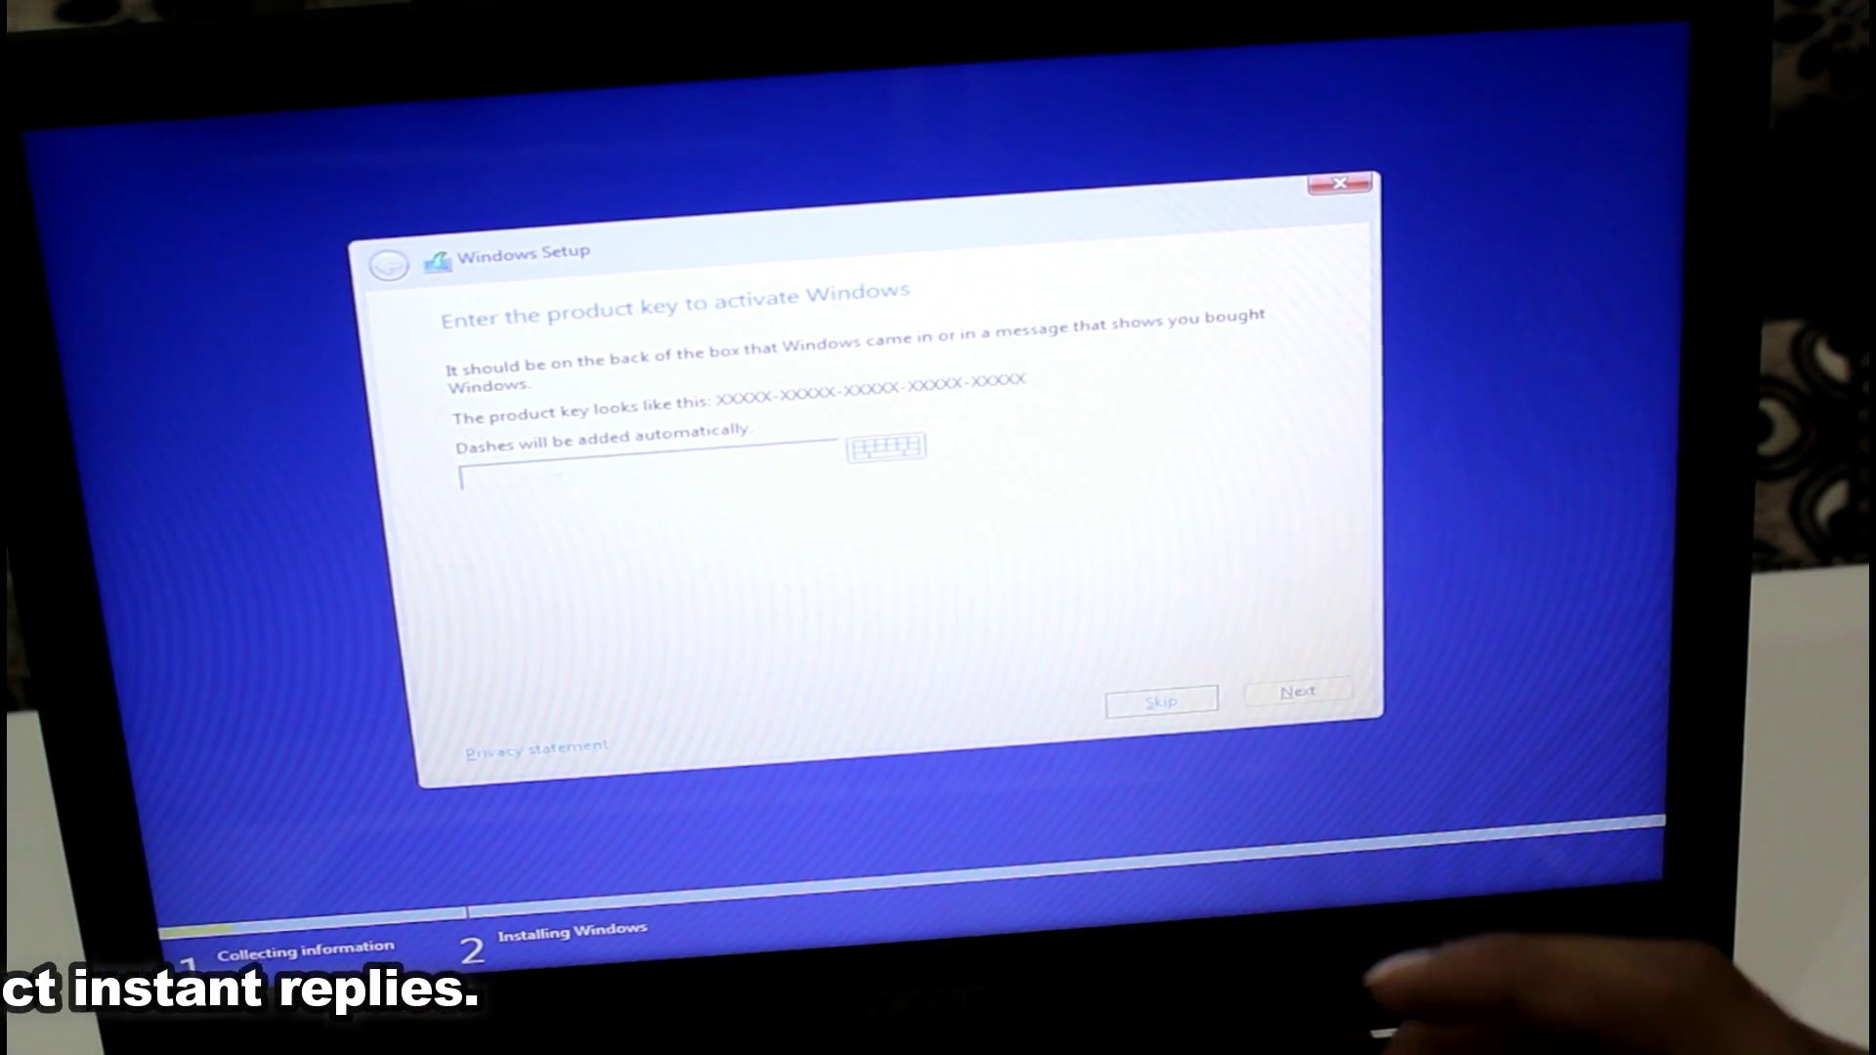
pyautogui.press('Return')
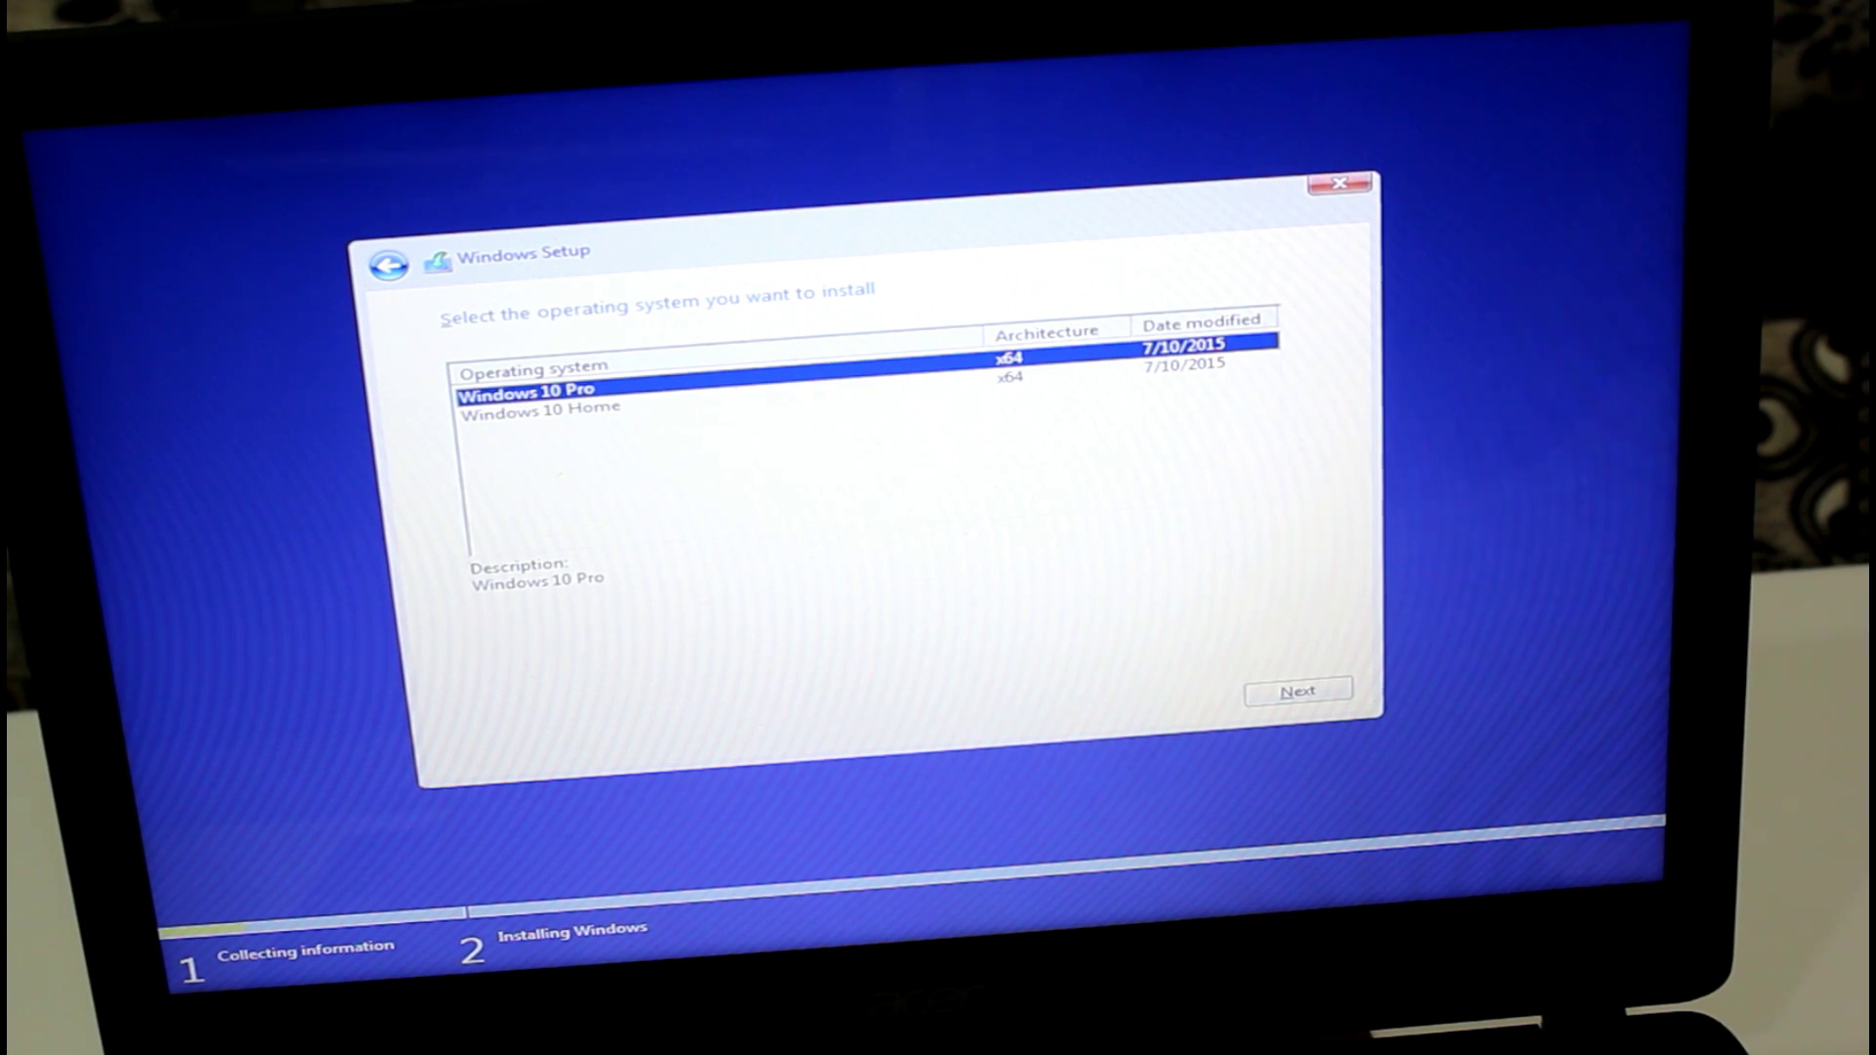
# Pick Windows 10 Pro, accept the license terms, and highlight the Custom install option.
pyautogui.press('Return')
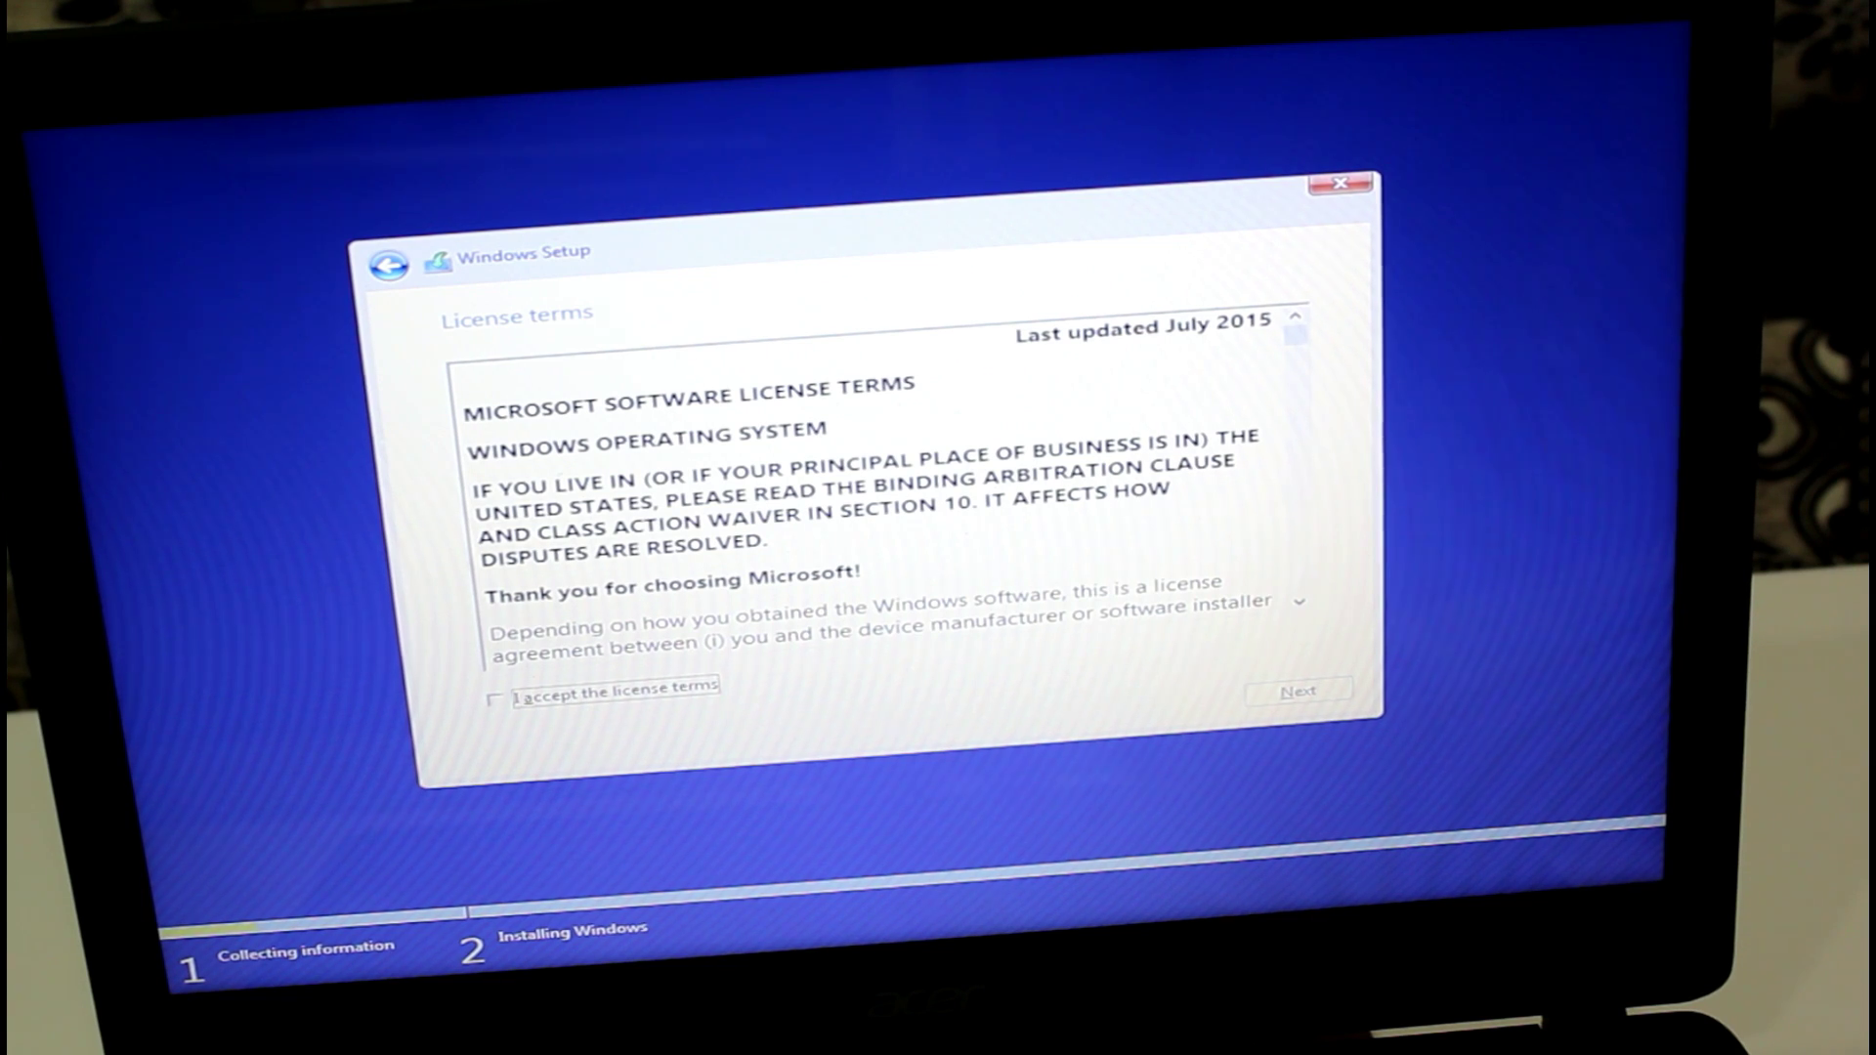
pyautogui.press('space')
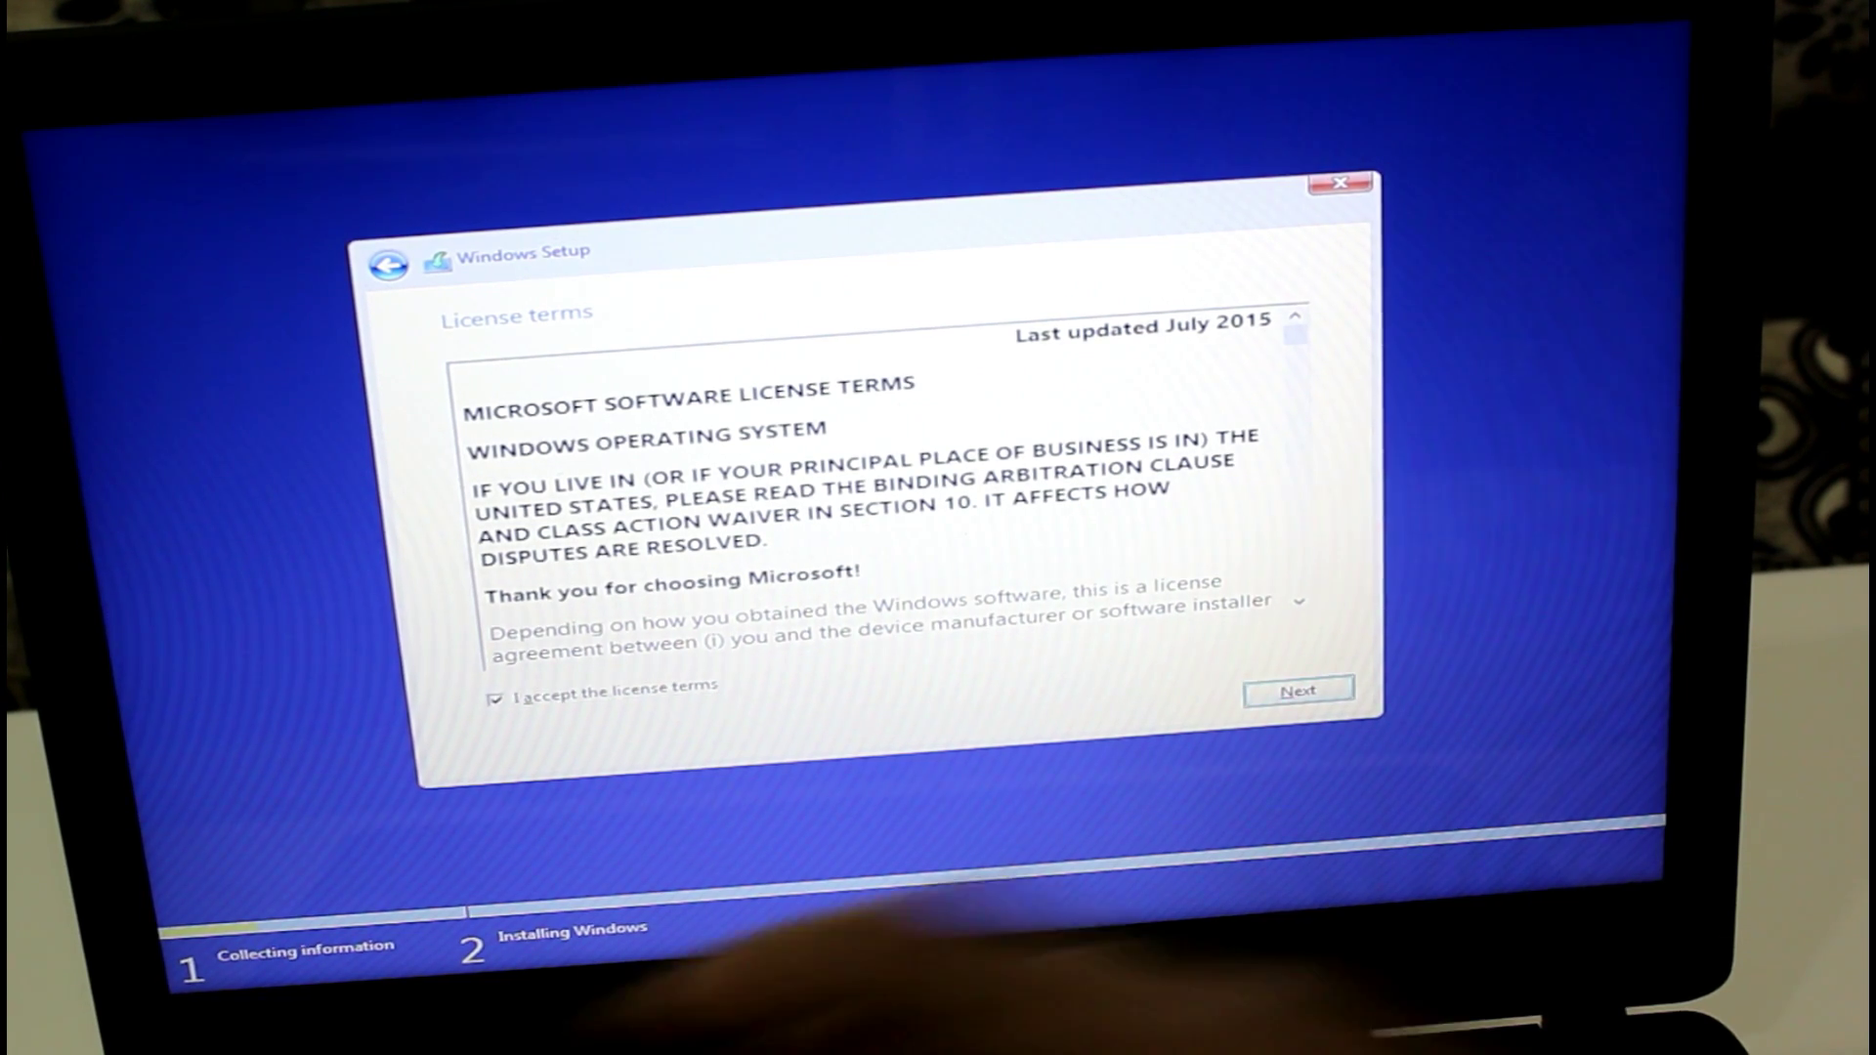
pyautogui.press('Return')
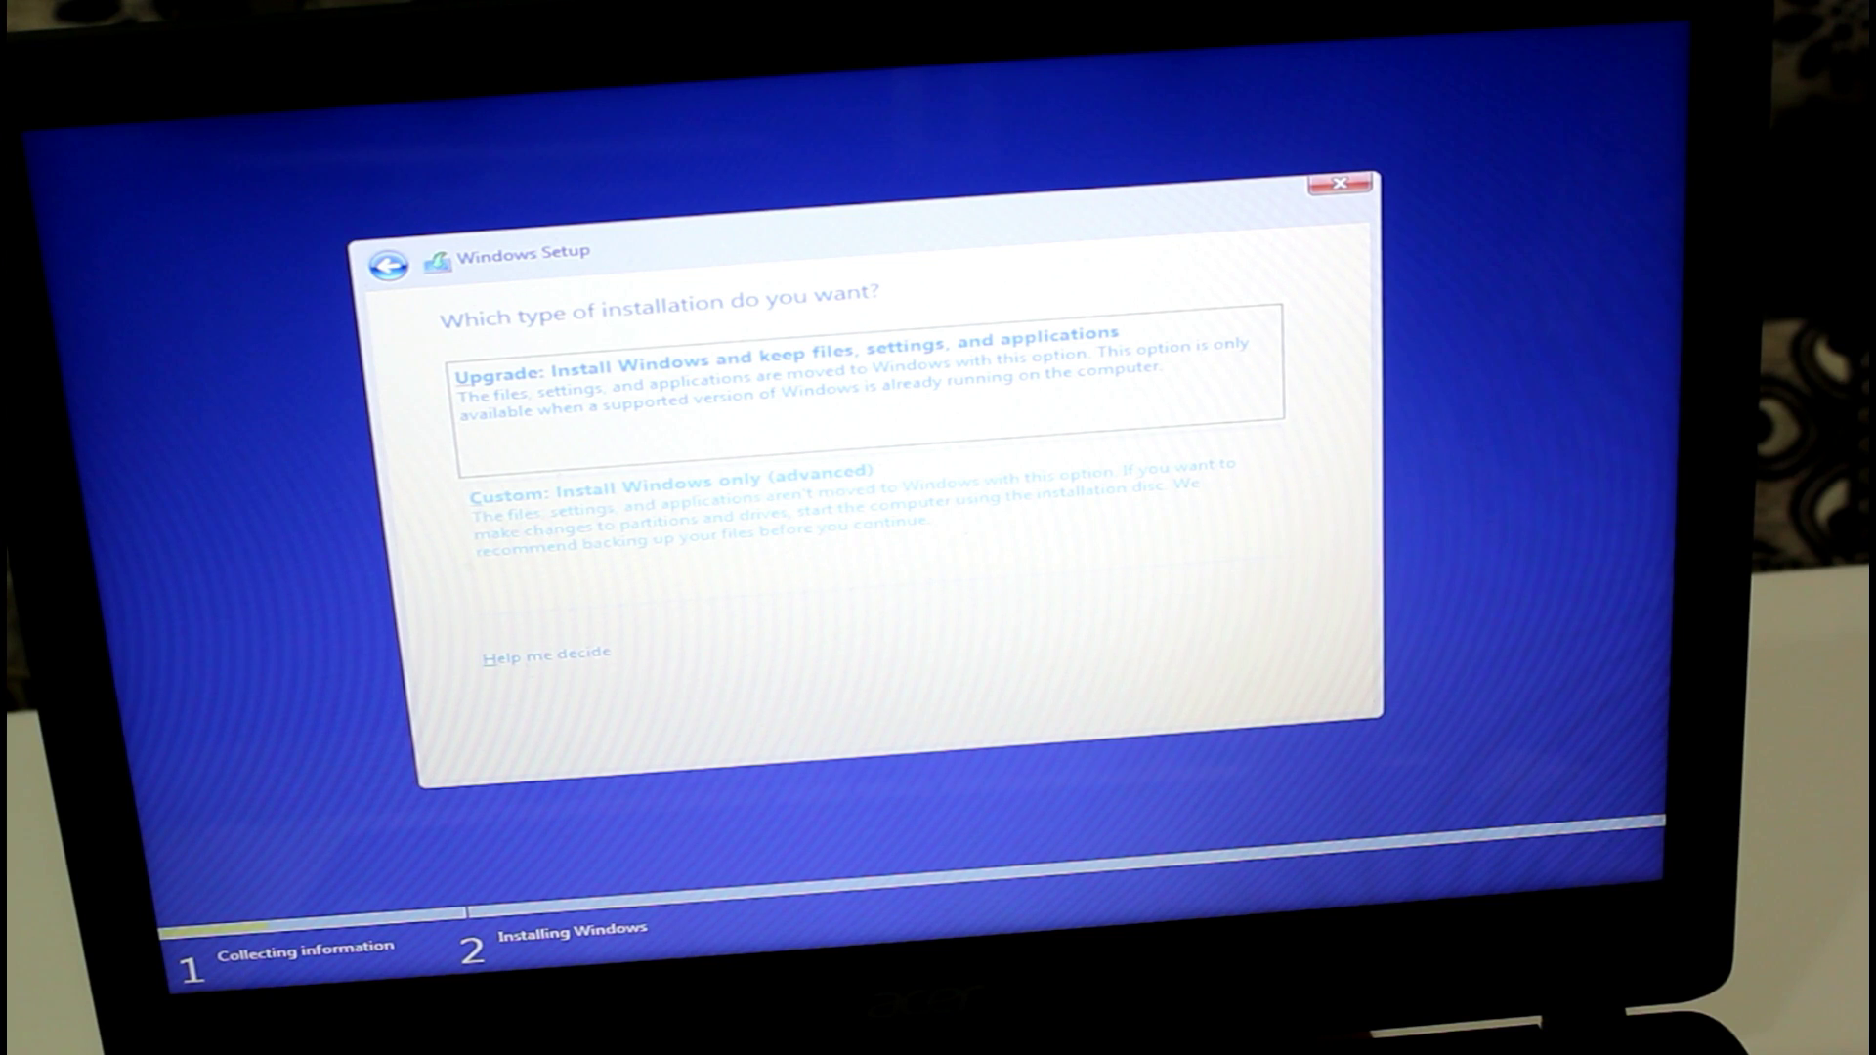
pyautogui.press('Tab')
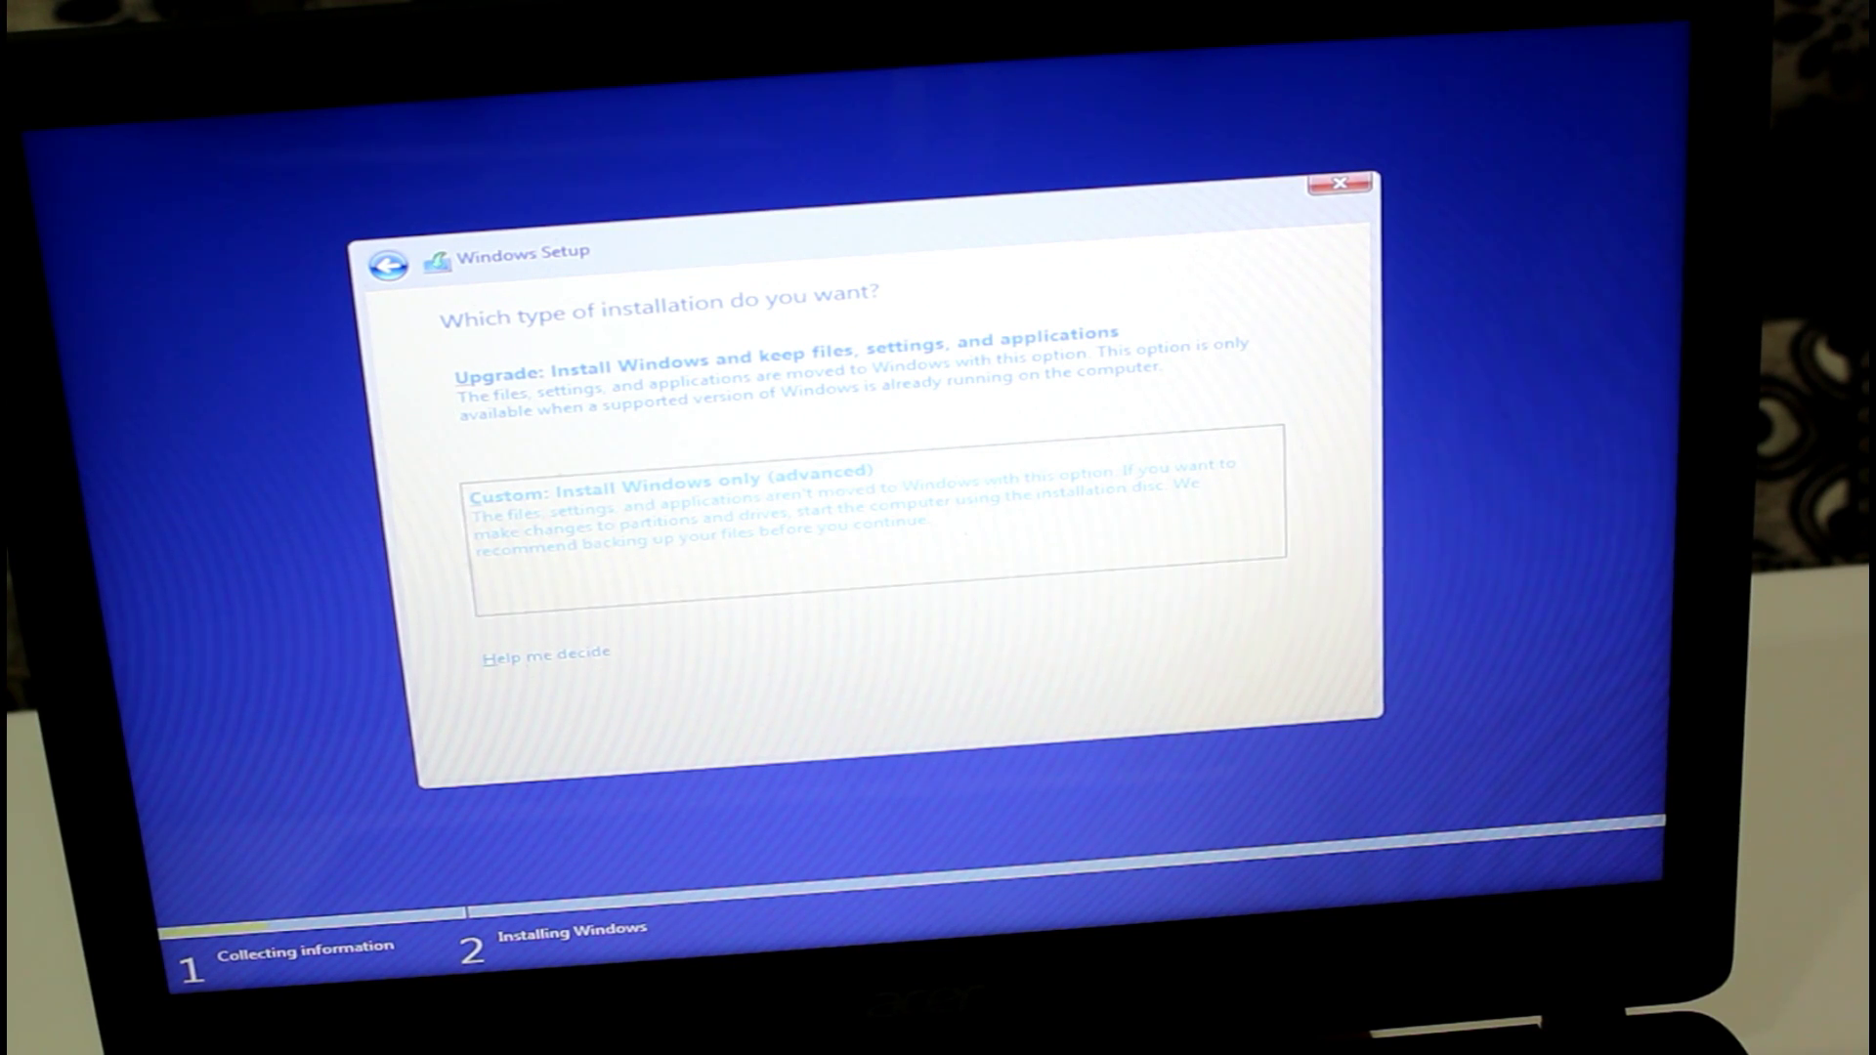
# Choose 'Custom: Install Windows only' and browse the Drive 0 partitions, ending on Partition 1.
pyautogui.press('Return')
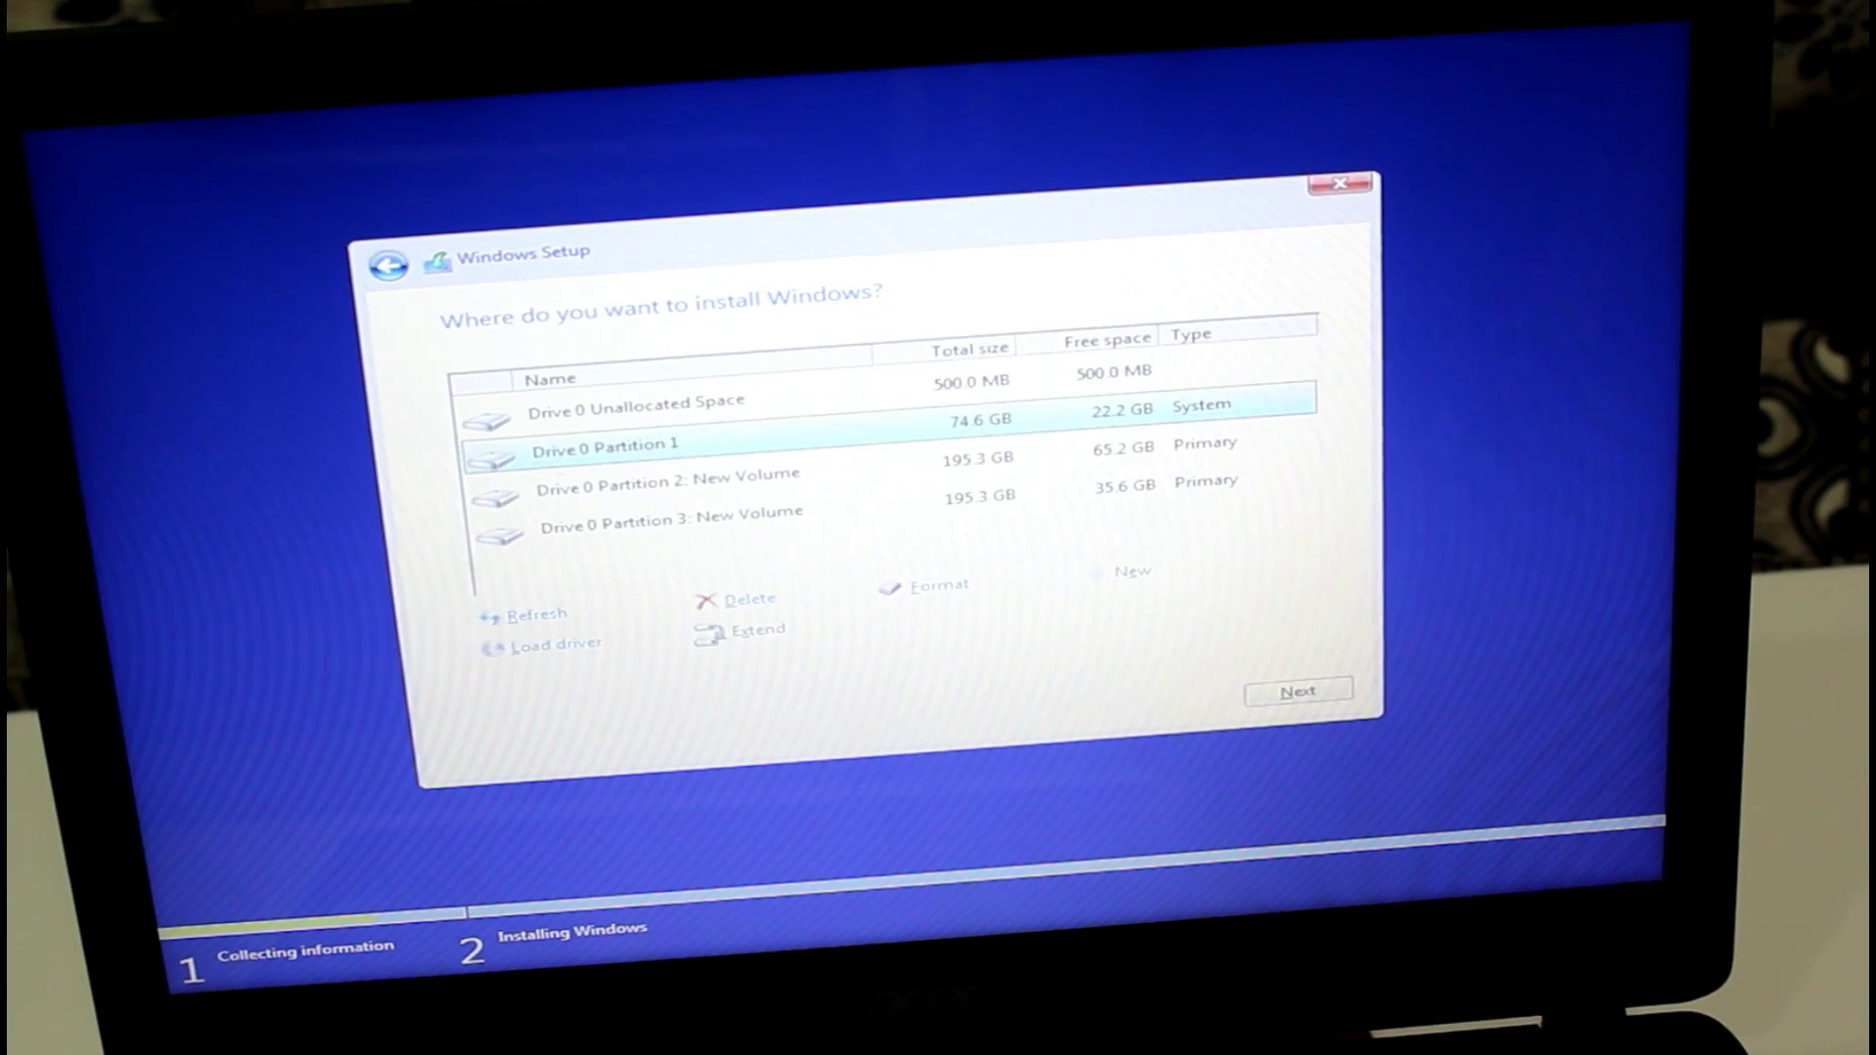
pyautogui.press('Up')
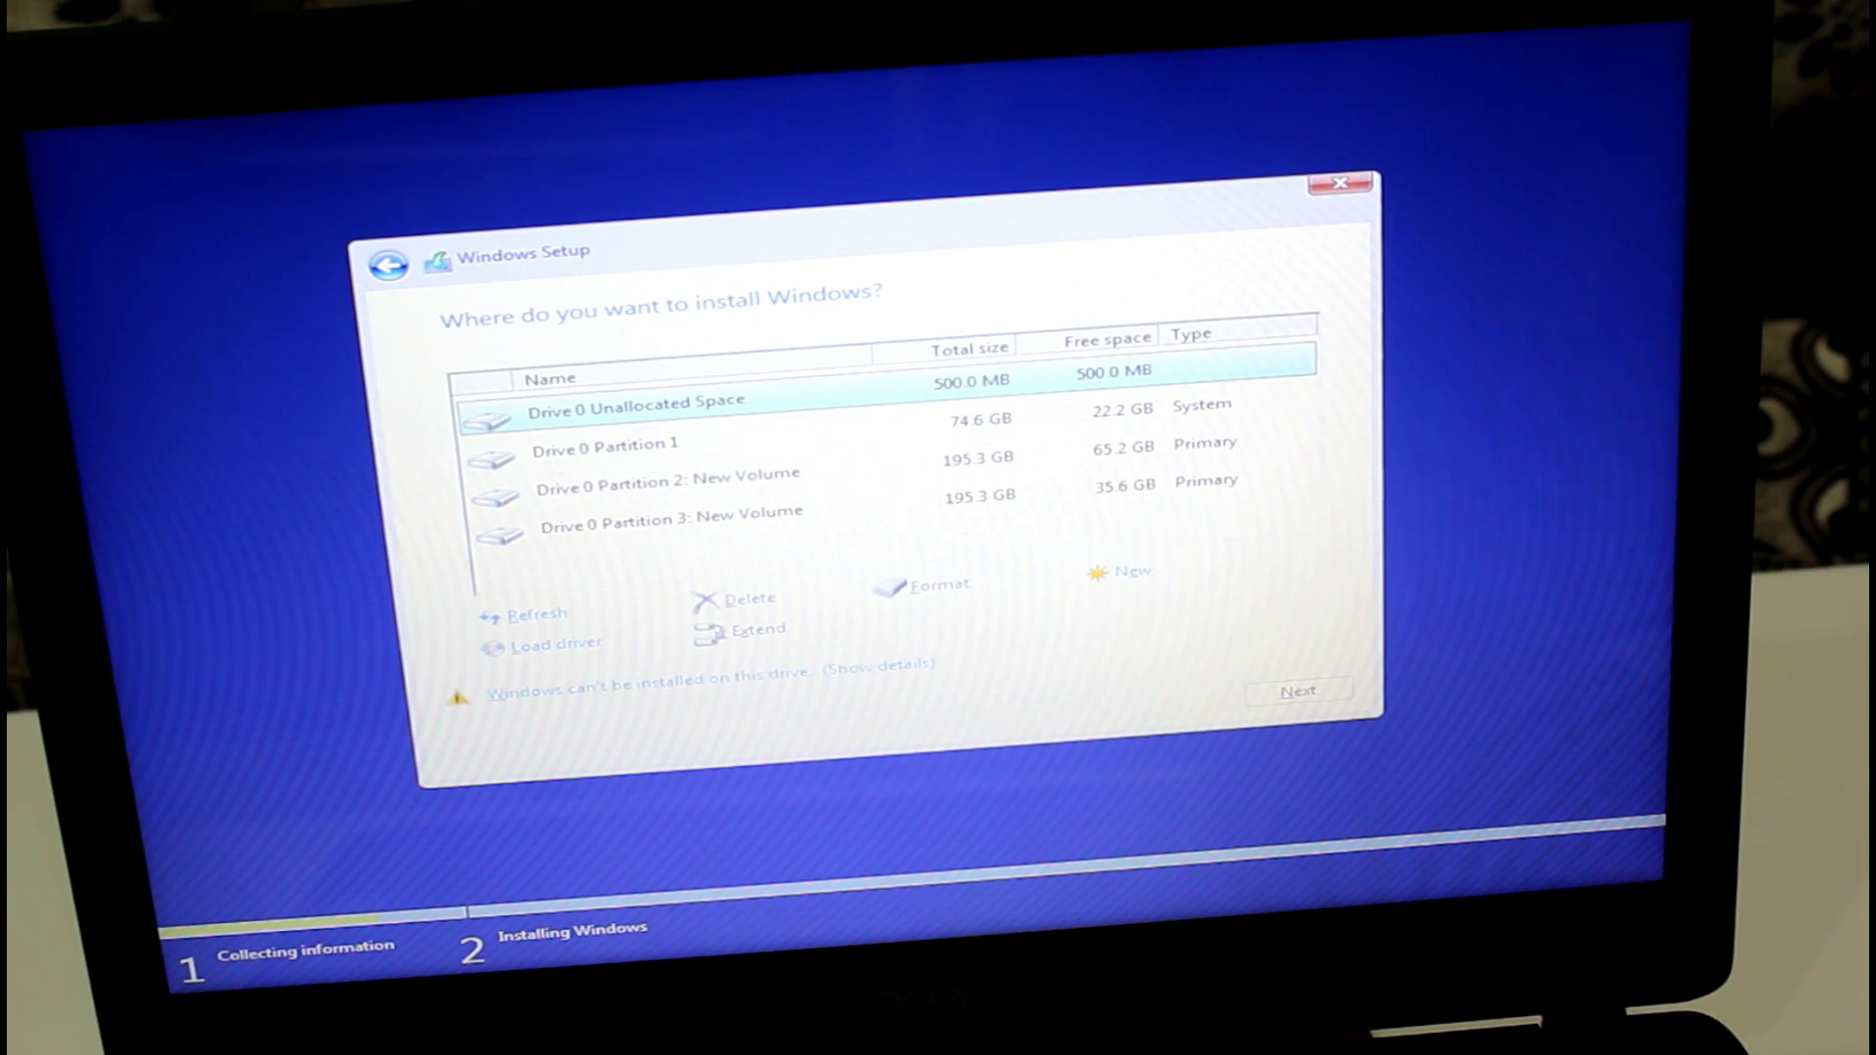
pyautogui.press('Down')
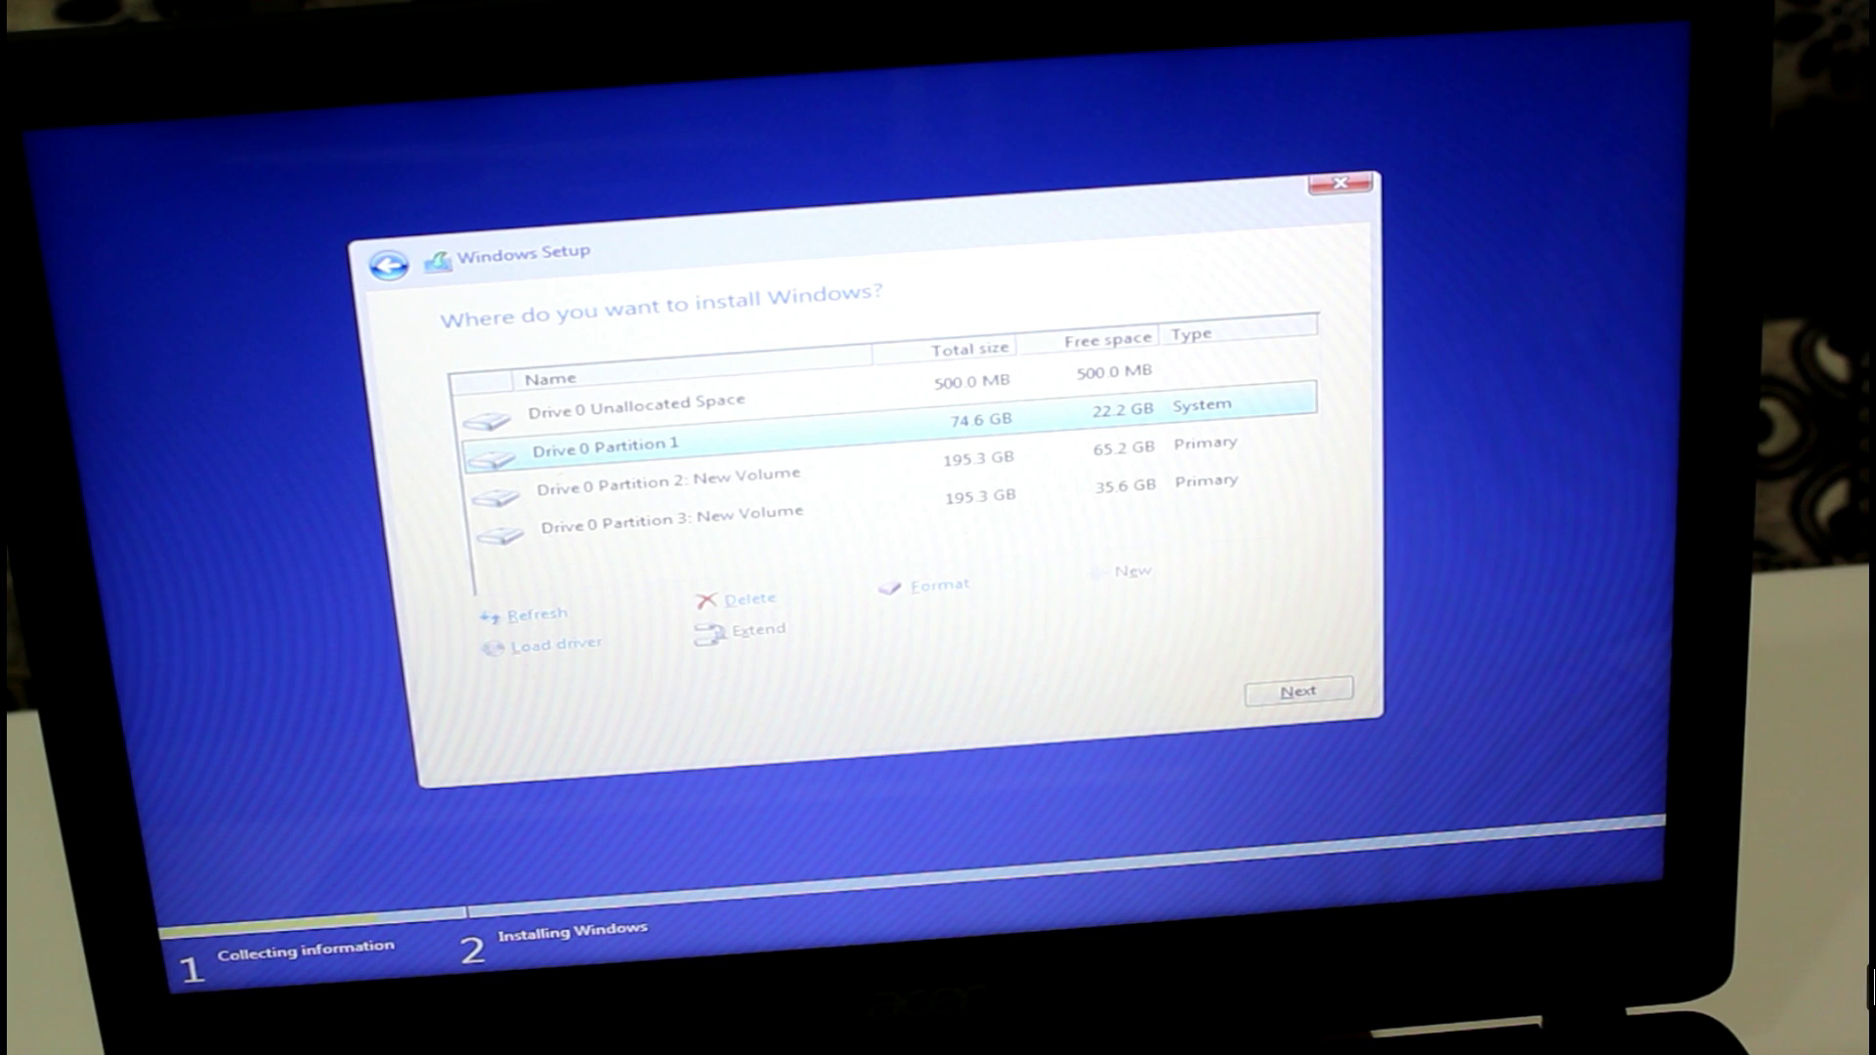
pyautogui.press('Up')
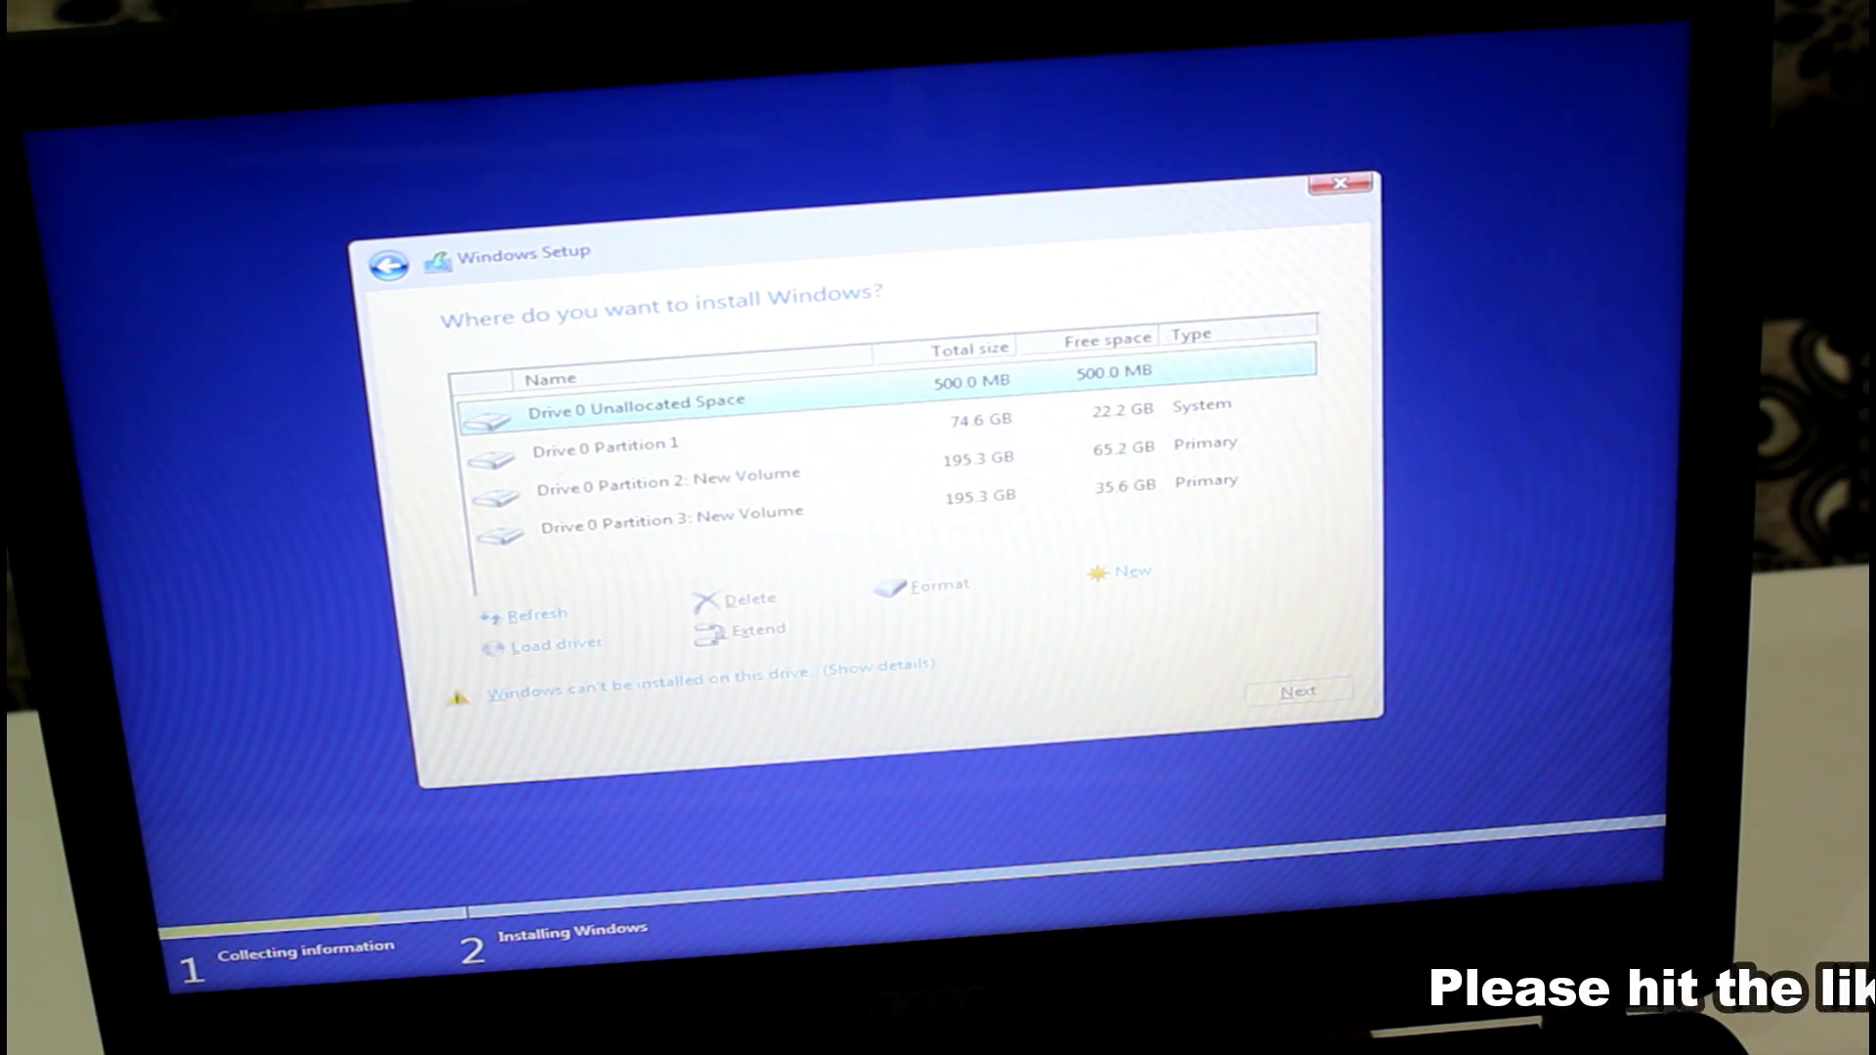
pyautogui.press('Down')
pyautogui.press('Down')
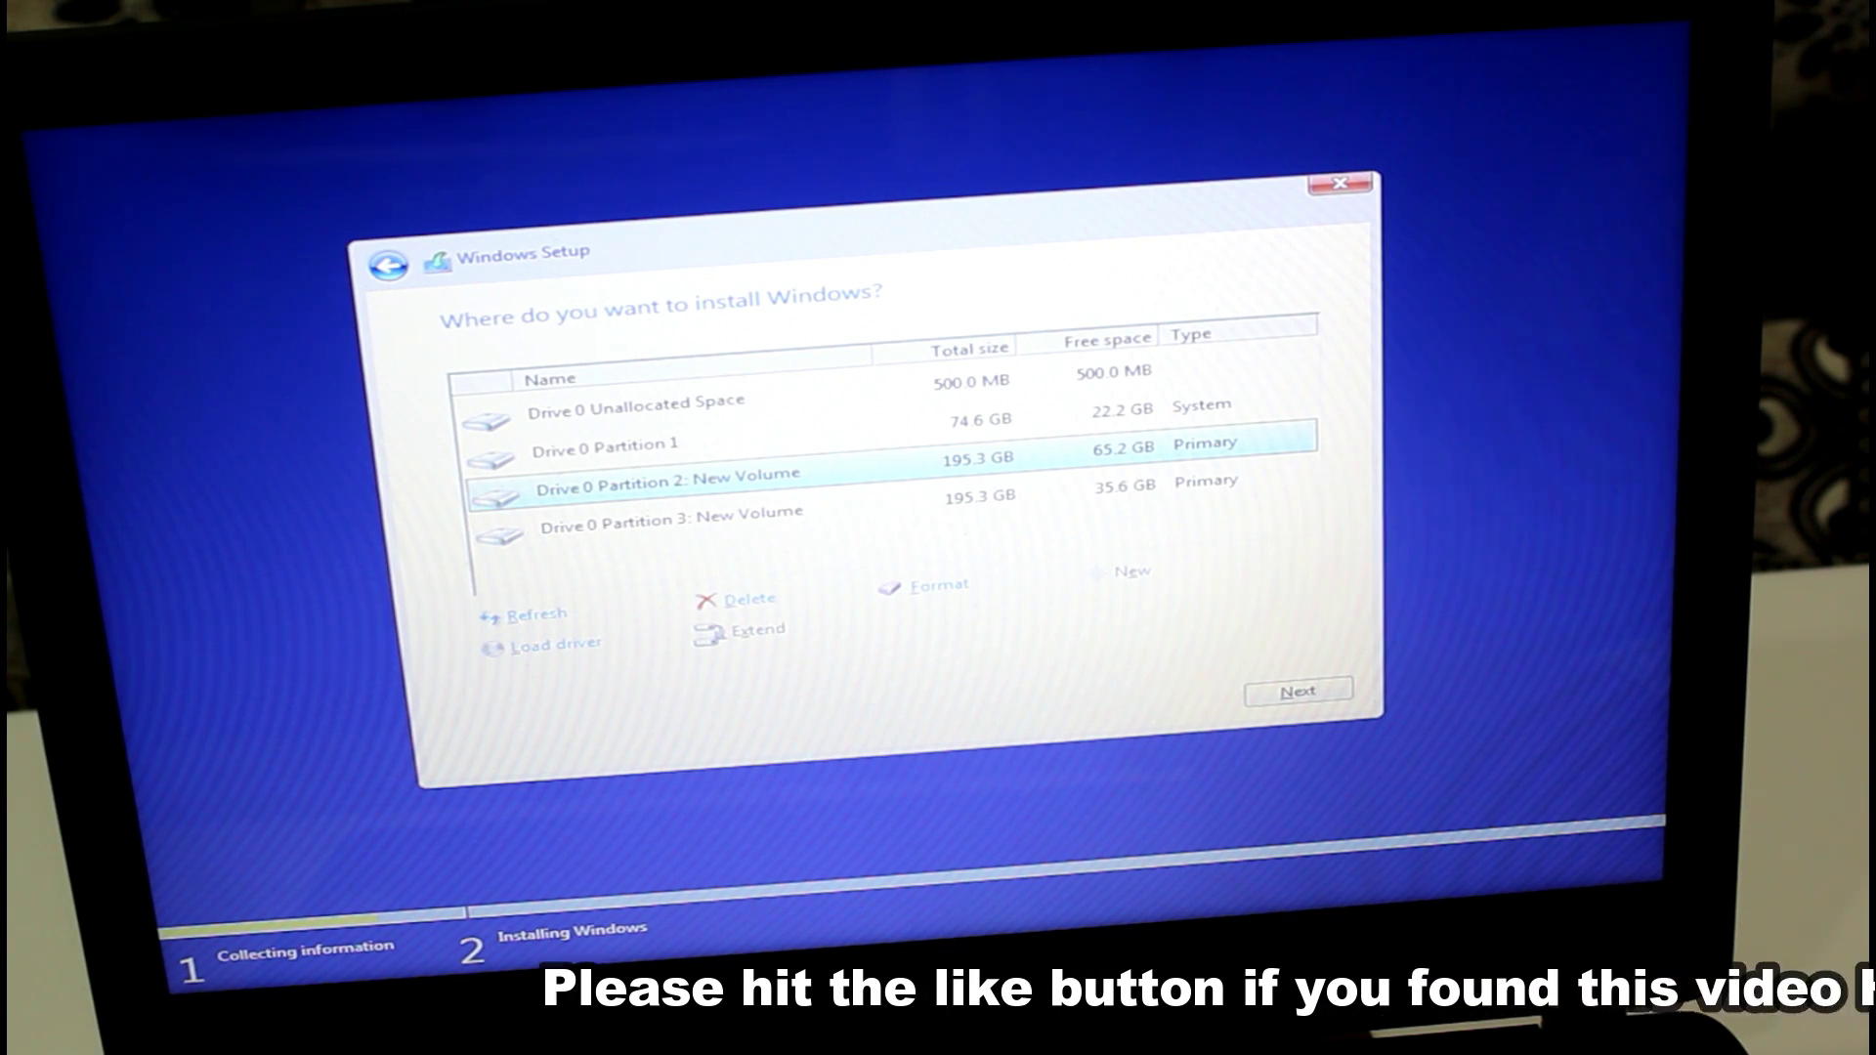
pyautogui.press('Down')
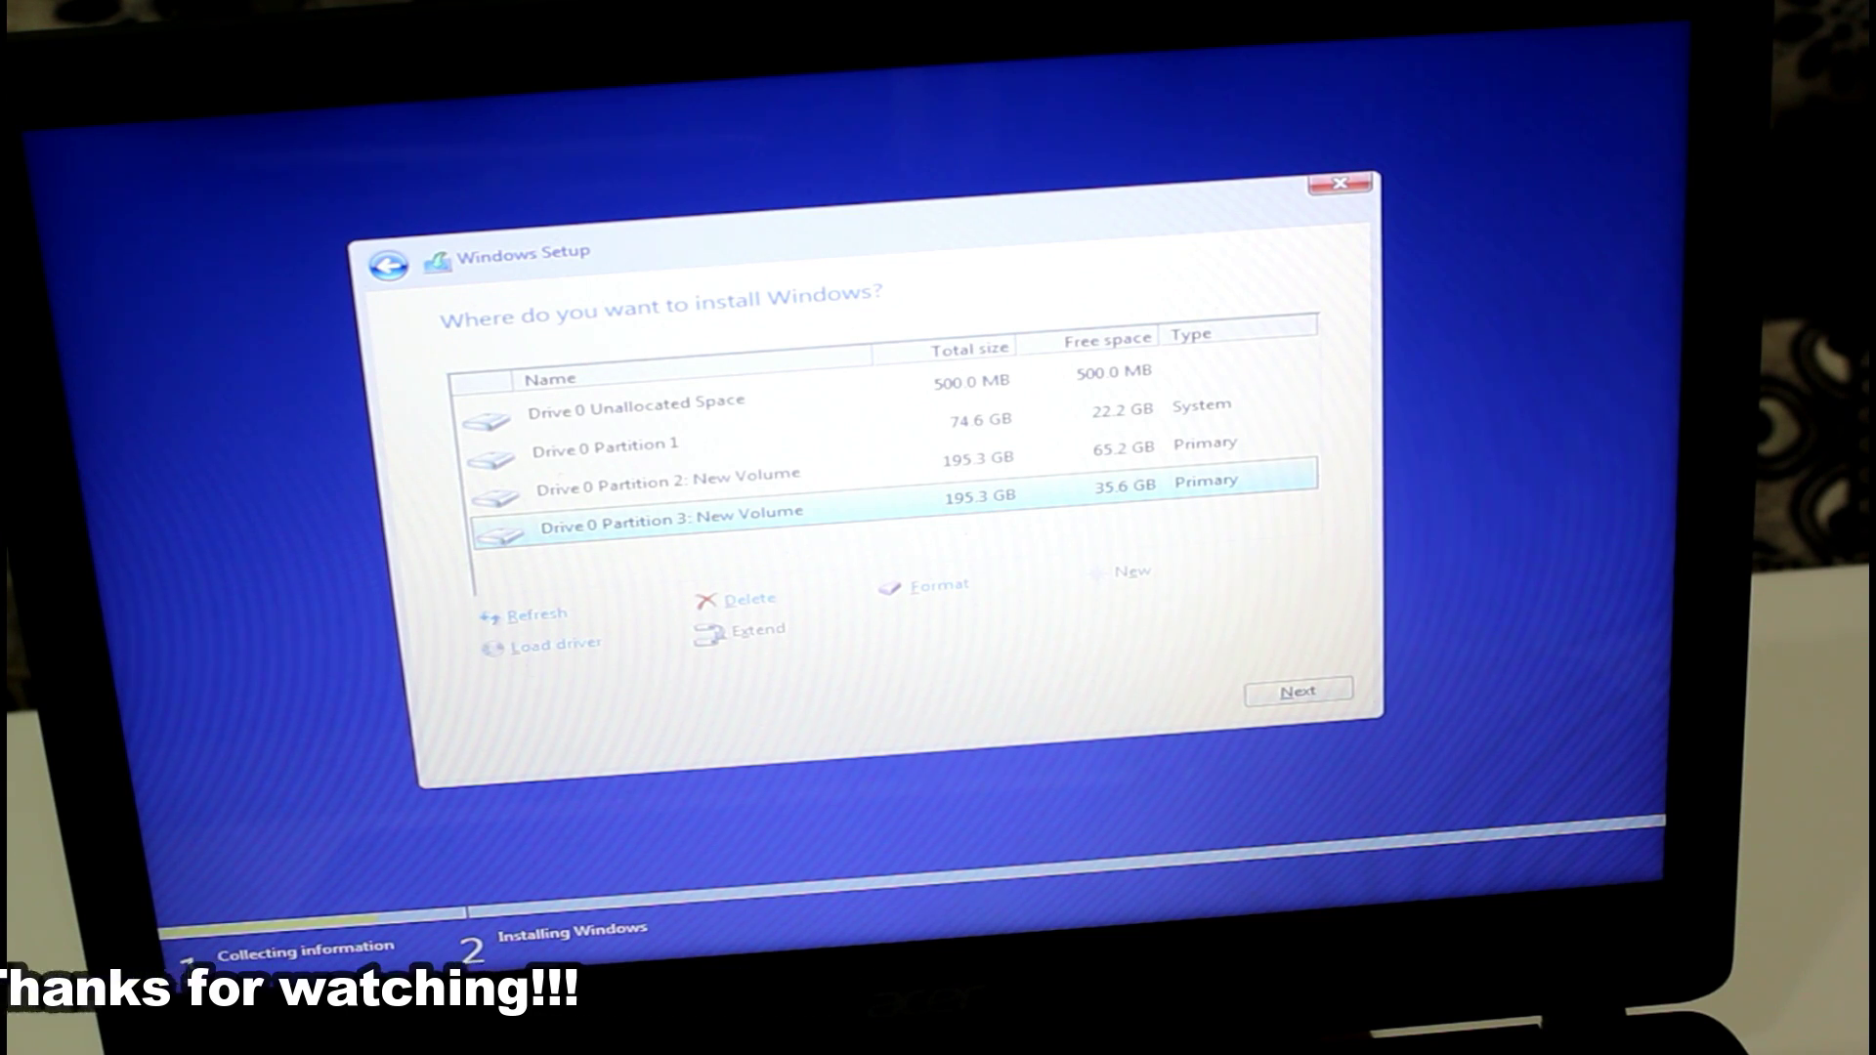
pyautogui.press('Up')
pyautogui.press('Up')
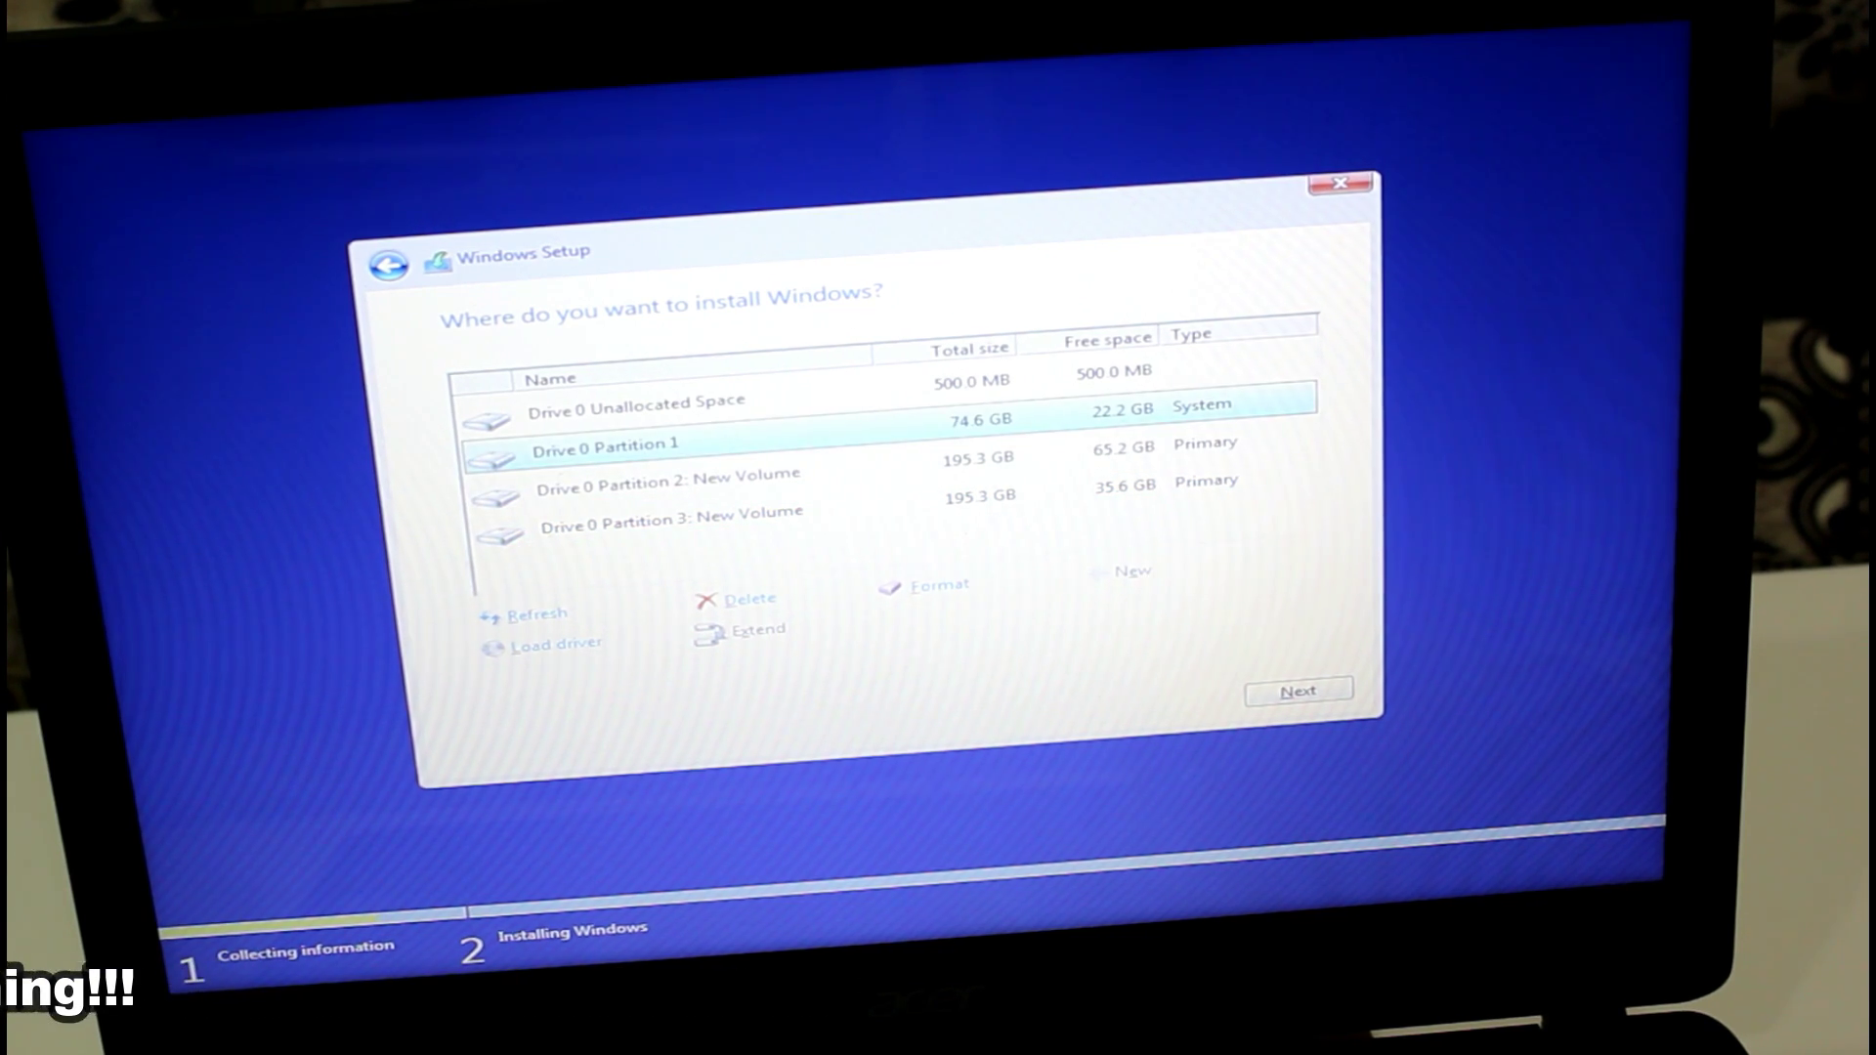
pyautogui.press('Up')
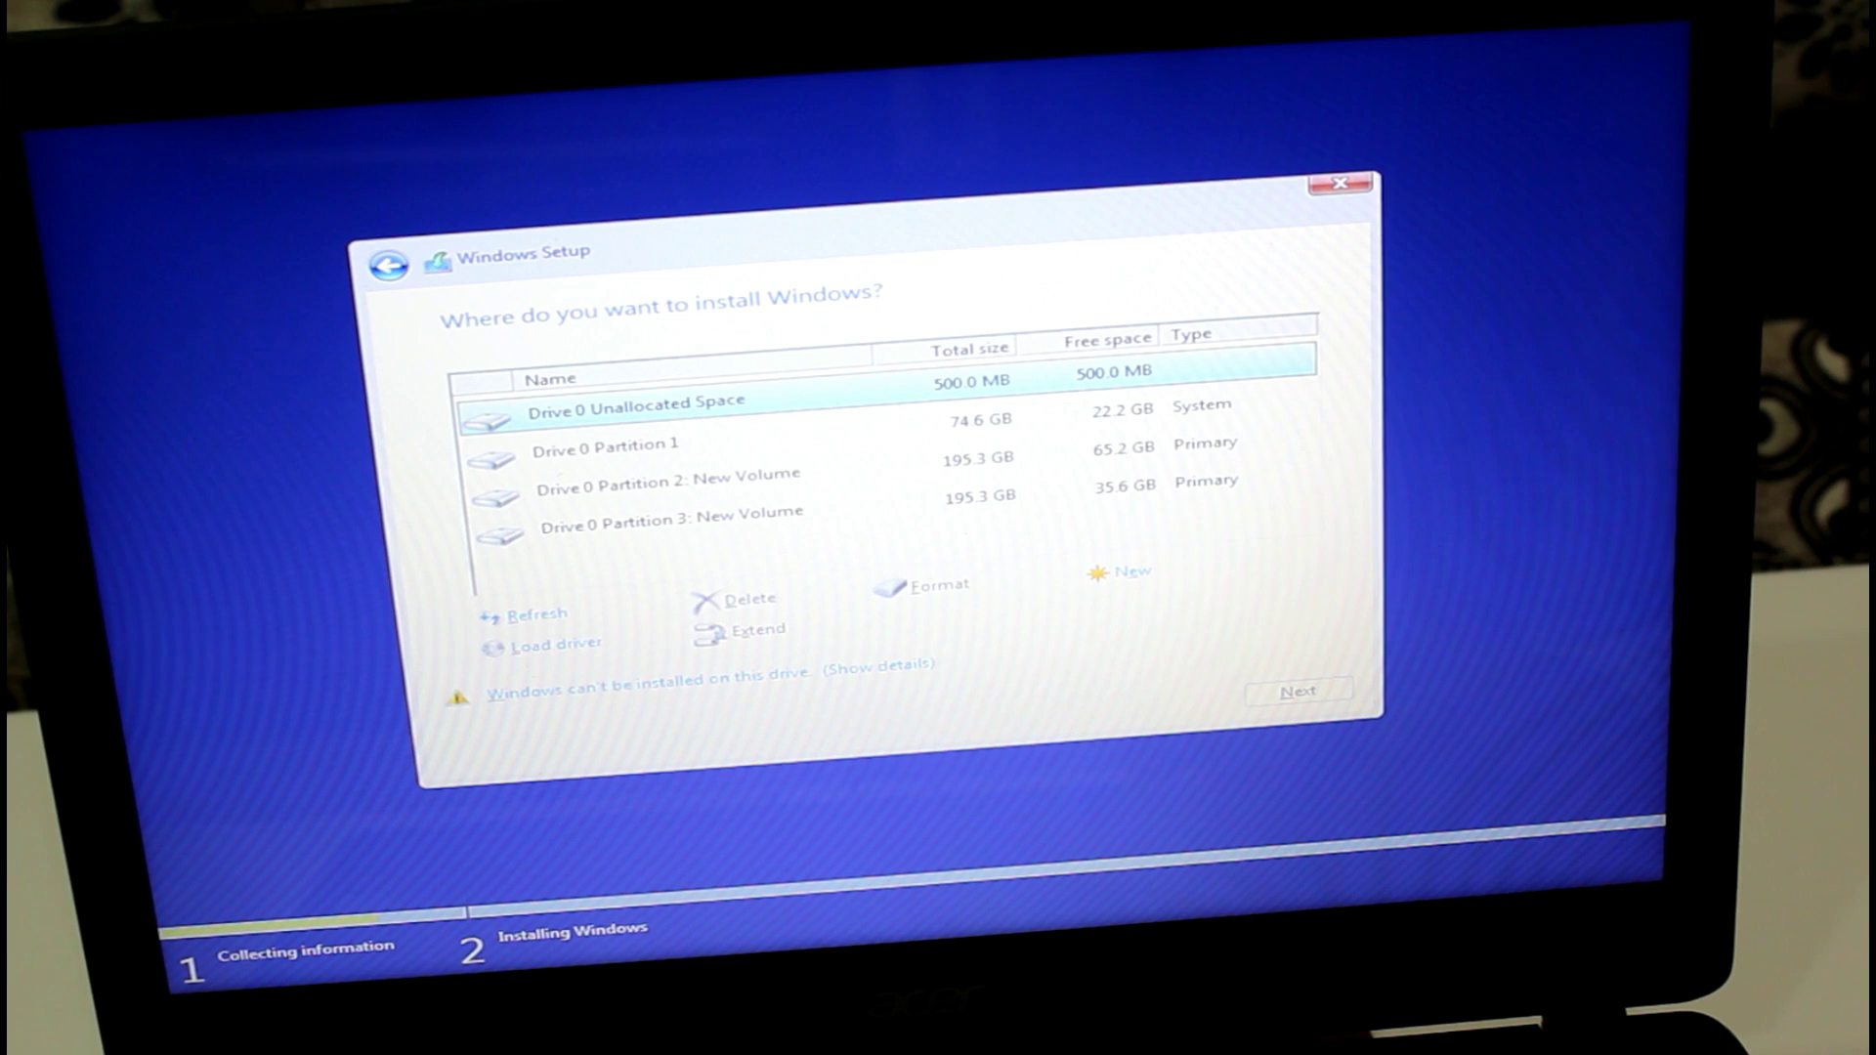